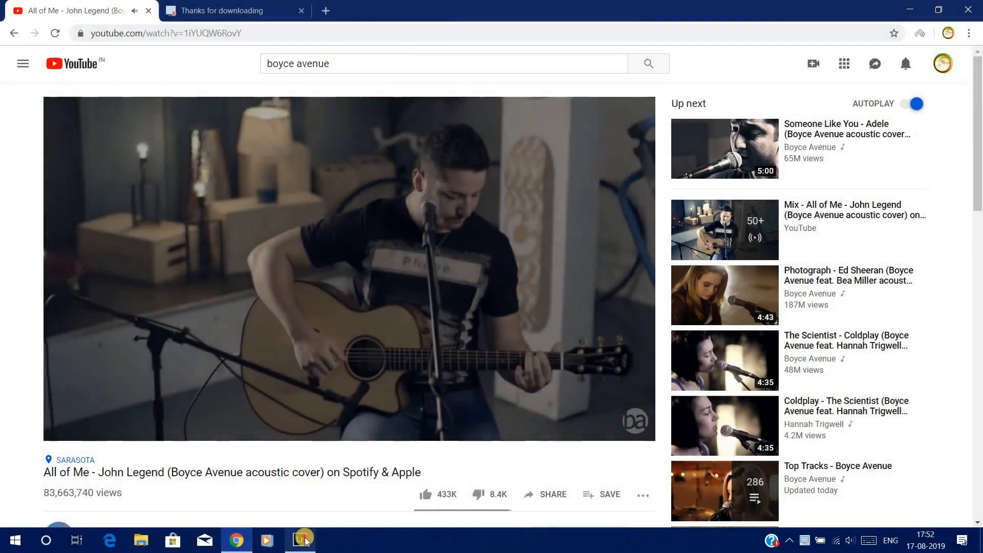
# Step: Switch to Lightroom and, in the Develop module, set the photo's white balance to Temp +19 and Tint -7
pyautogui.click(302, 540)
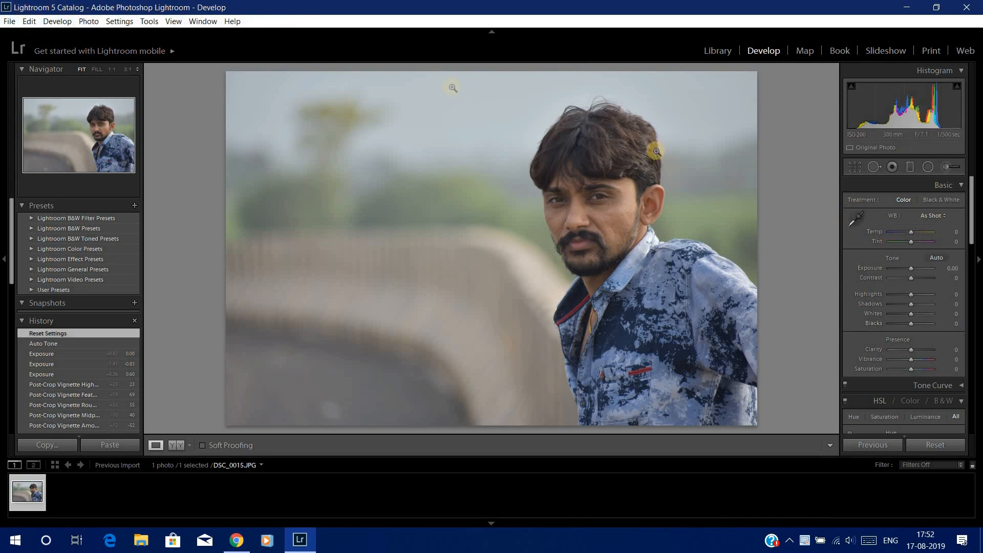
pyautogui.click(720, 52)
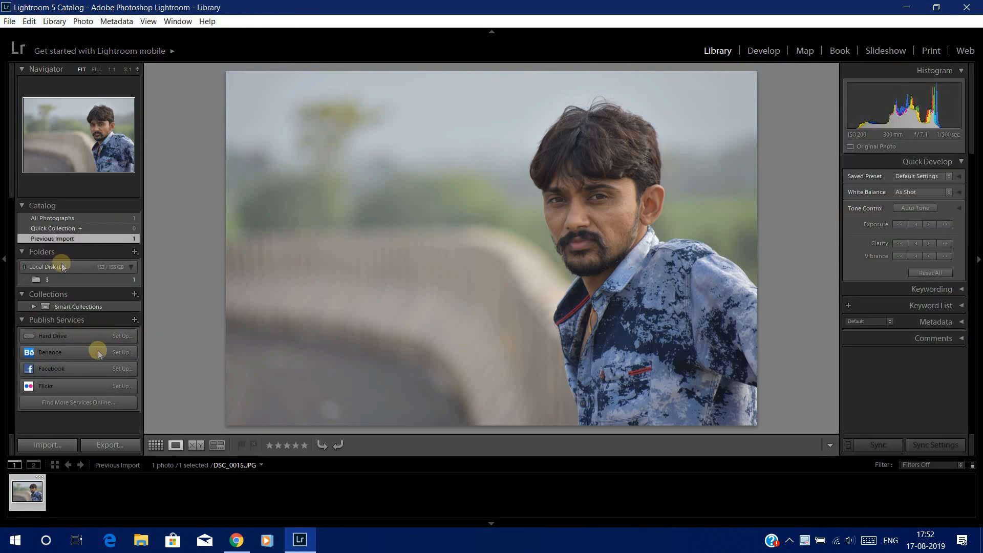
pyautogui.click(765, 52)
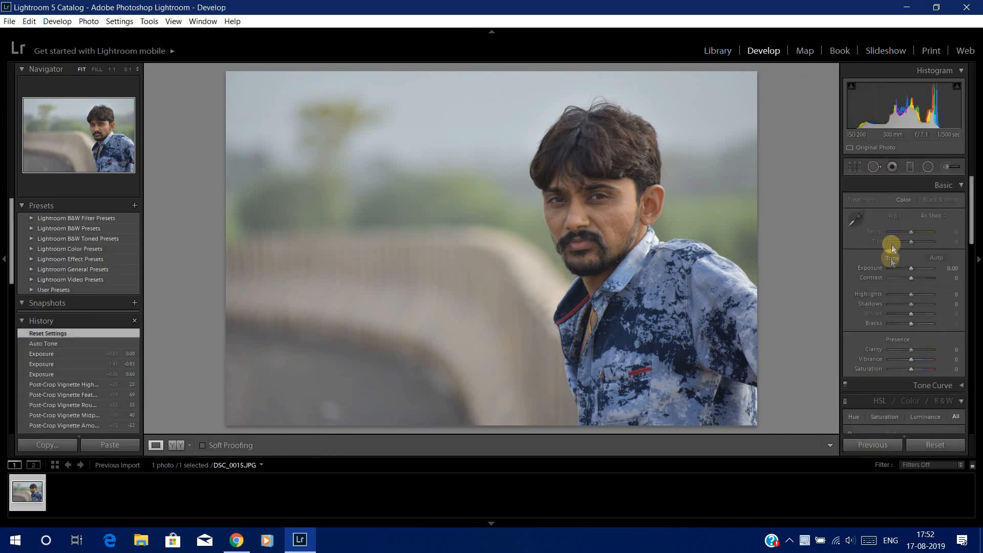
pyautogui.moveTo(916, 235); pyautogui.dragTo(912, 243)
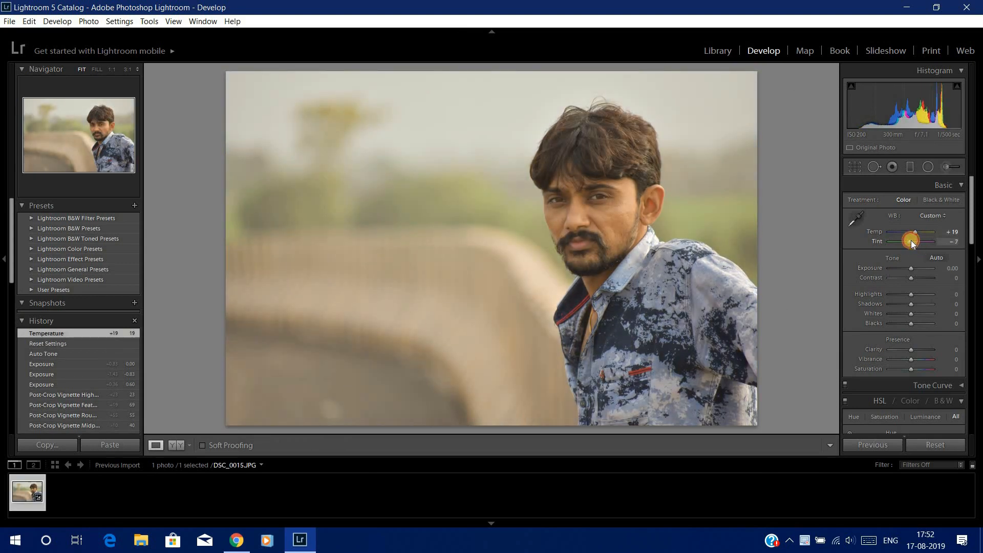
# Step: Set the Basic adjustments to Exposure +0.48, Contrast +29, Highlights -24, Shadows -29, Whites +38 and Clarity 0
pyautogui.moveTo(911, 281); pyautogui.dragTo(917, 314)
pyautogui.click(912, 306)
pyautogui.scroll(-2, 969, 335)
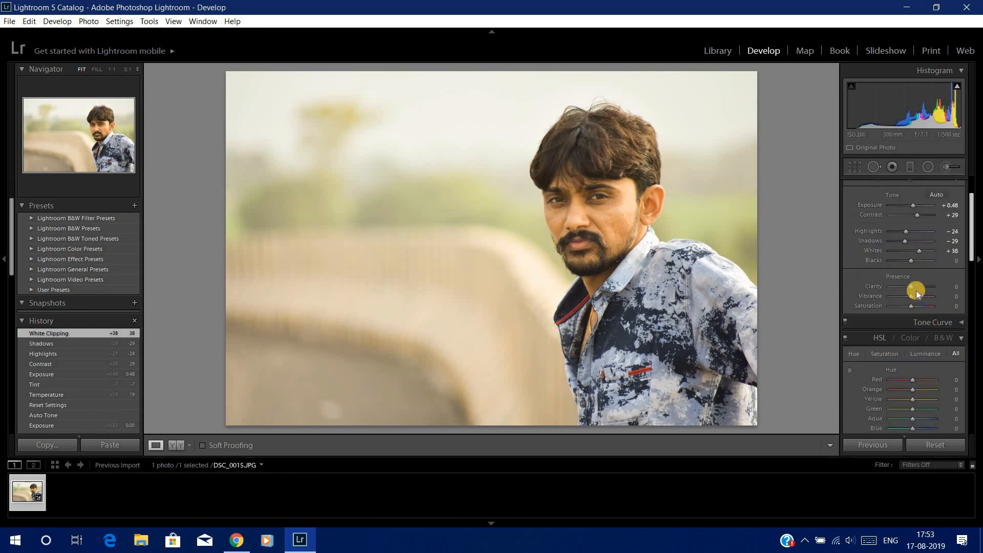
pyautogui.moveTo(905, 290); pyautogui.dragTo(910, 287)
# Step: Shift the HSL hues to Red -100, Yellow +22 and Green +100, keeping Orange and Aqua at 0
pyautogui.scroll(-4, 877, 266)
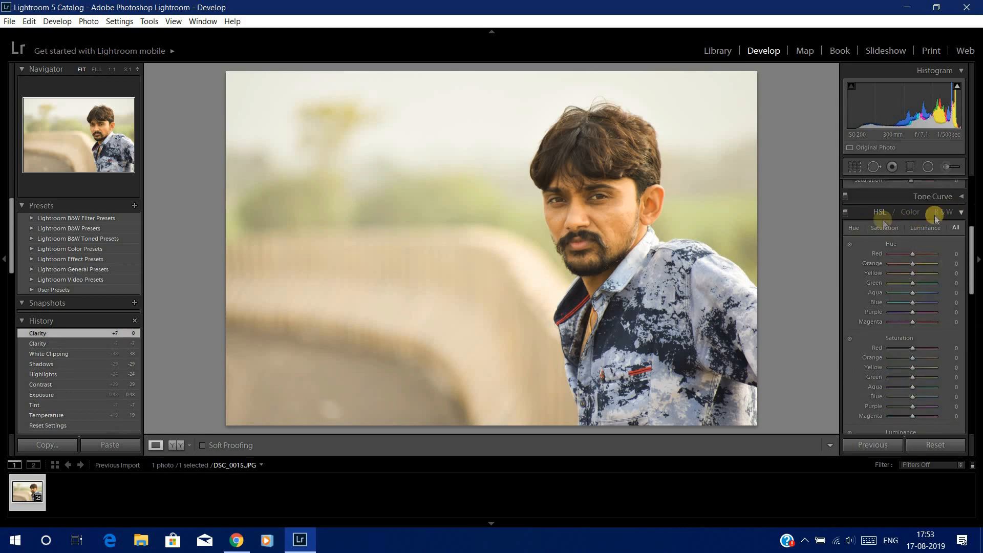
pyautogui.click(917, 212)
pyautogui.click(889, 213)
pyautogui.click(912, 253)
pyautogui.moveTo(891, 254); pyautogui.dragTo(860, 254)
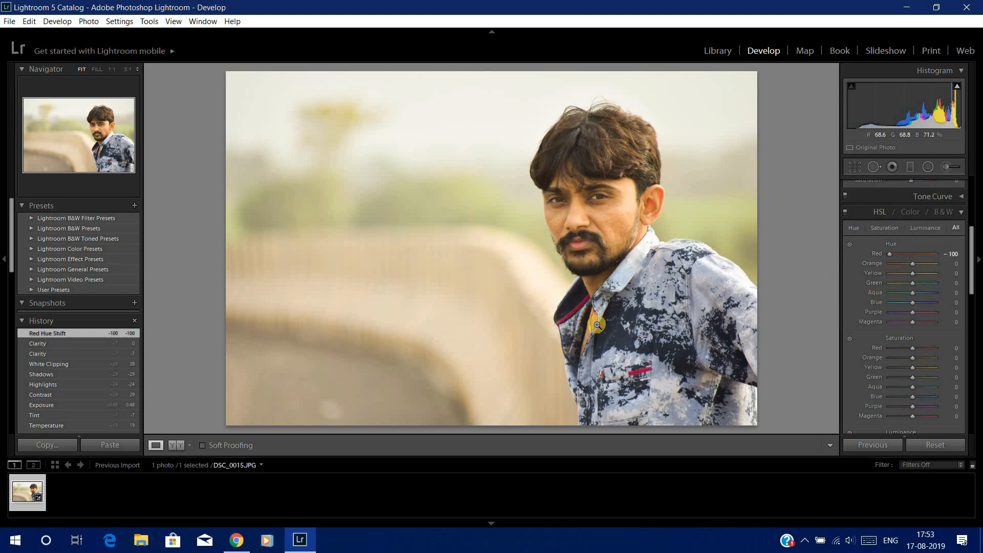
pyautogui.moveTo(923, 264); pyautogui.dragTo(911, 281)
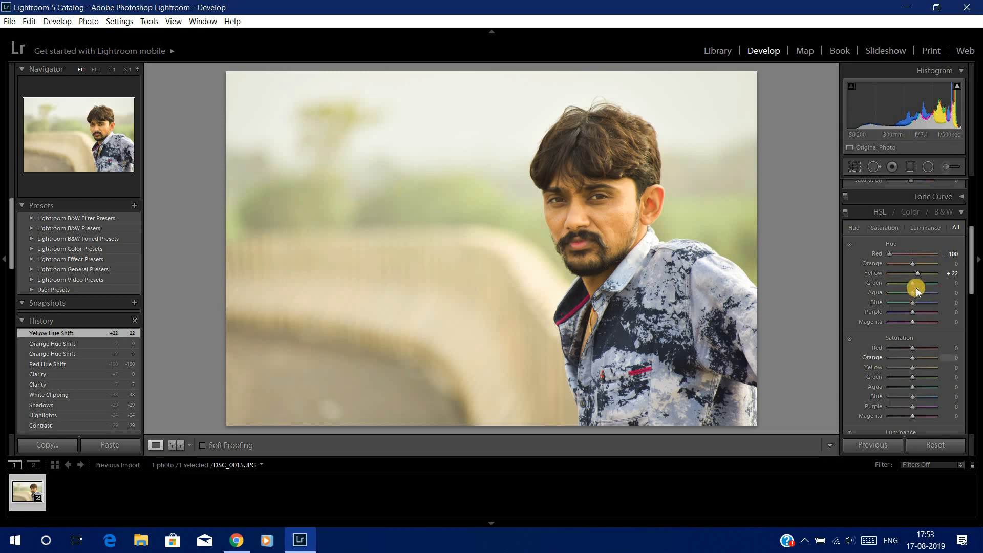
pyautogui.moveTo(945, 284); pyautogui.dragTo(913, 296)
pyautogui.moveTo(586, 315); pyautogui.dragTo(449, 204)
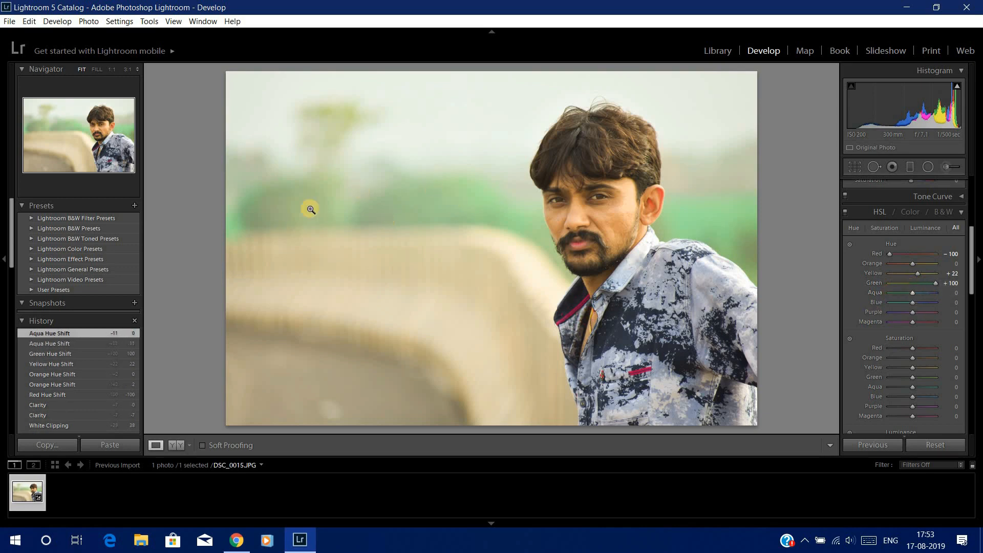
# Step: Set the HSL saturation to Red +100, Orange +13, Yellow +60 and Green +82
pyautogui.scroll(-3, 968, 316)
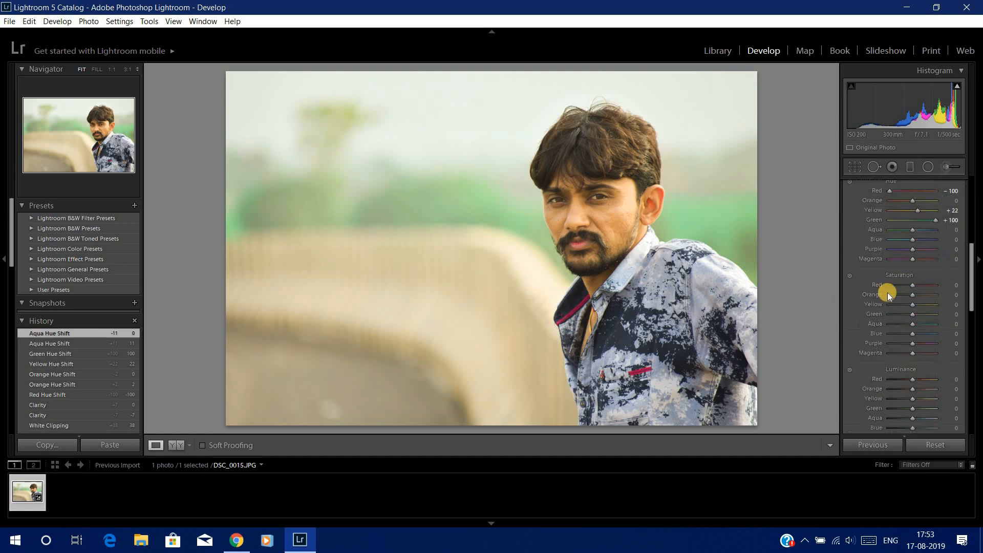
pyautogui.moveTo(913, 285); pyautogui.dragTo(901, 285)
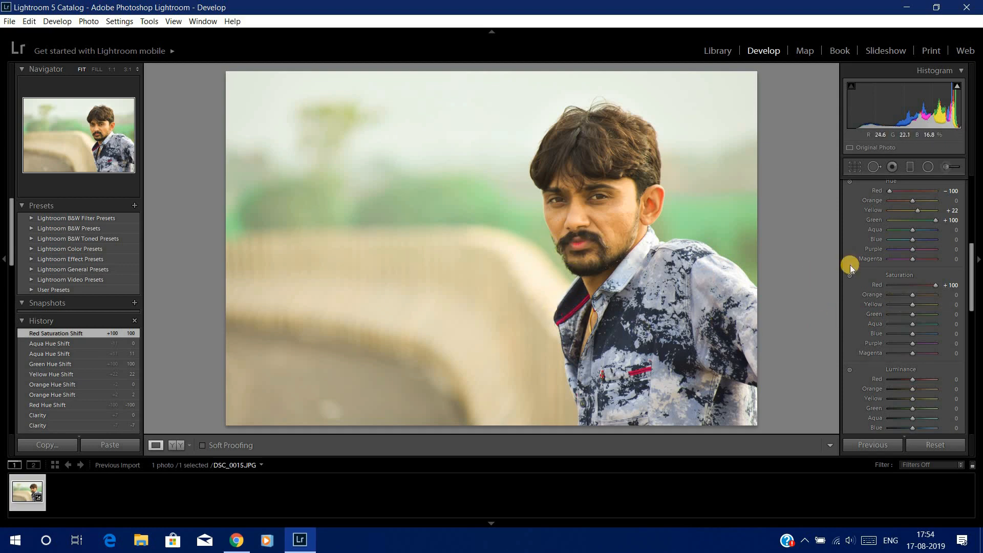
pyautogui.click(920, 296)
pyautogui.click(919, 305)
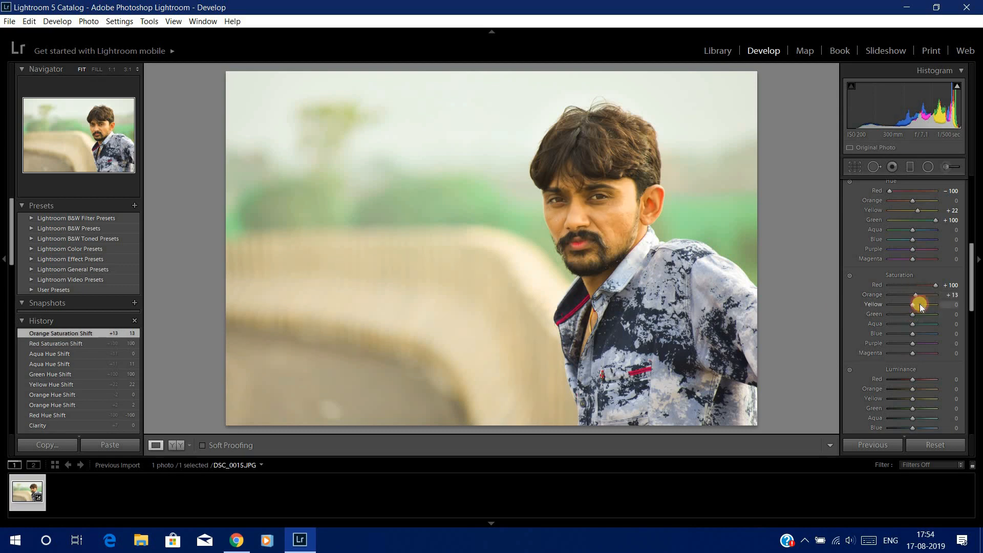
pyautogui.moveTo(926, 304); pyautogui.dragTo(925, 304)
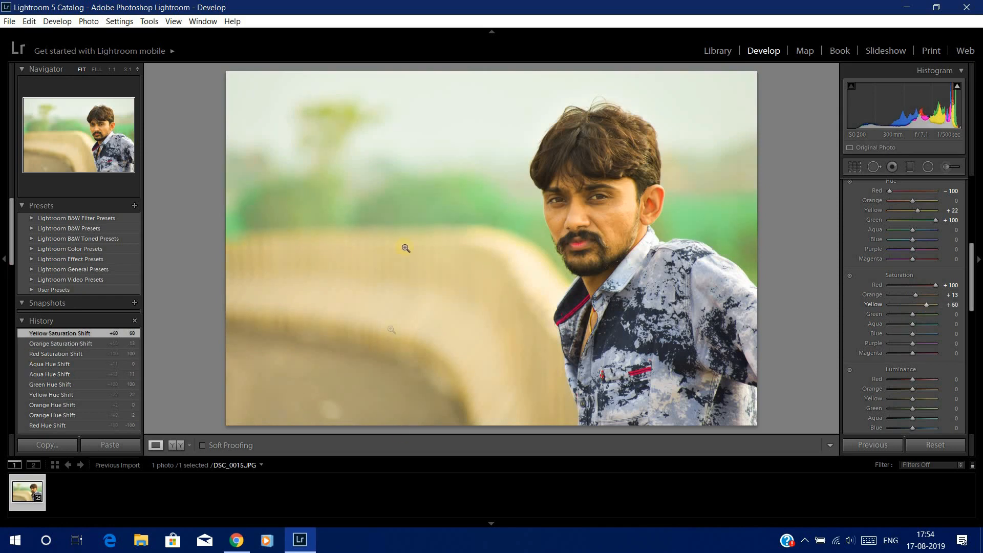
pyautogui.click(915, 315)
pyautogui.moveTo(930, 317); pyautogui.dragTo(931, 316)
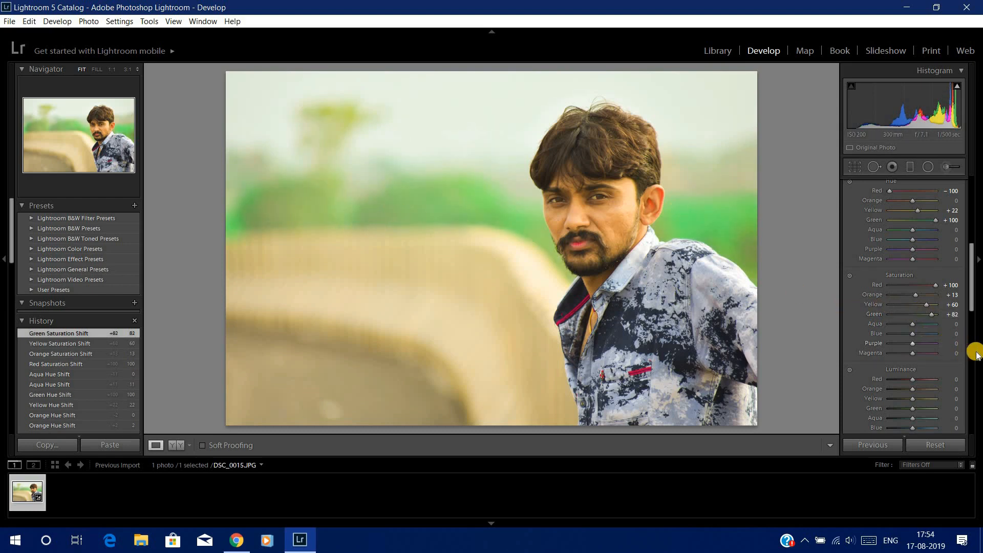
# Step: Set the HSL luminance to Red +7, Orange +44 and Green -47, with Yellow at 0
pyautogui.scroll(-3, 973, 353)
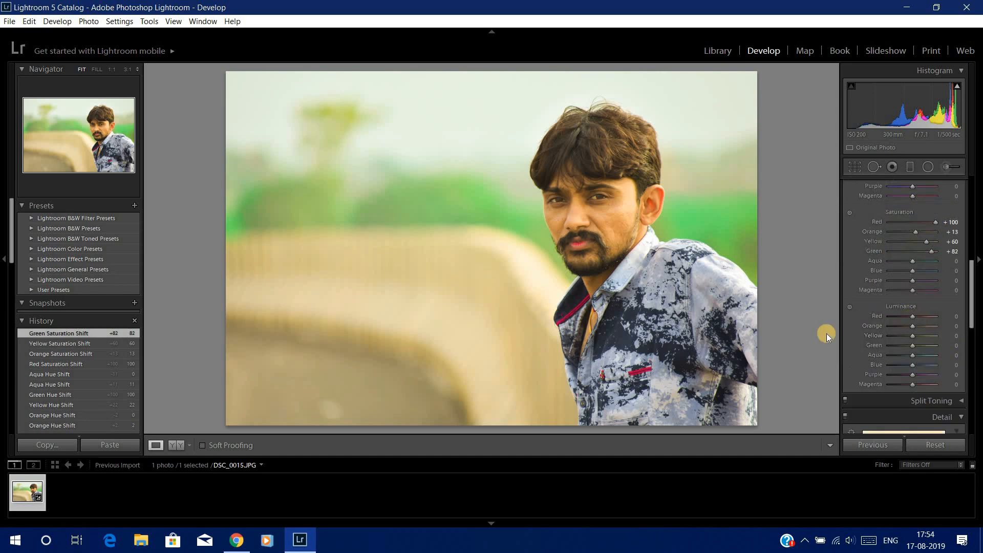
pyautogui.moveTo(913, 318)
pyautogui.mouseDown()
pyautogui.moveTo(896, 318)
pyautogui.moveTo(915, 318)
pyautogui.mouseUp()
pyautogui.doubleClick(915, 318)
pyautogui.moveTo(914, 315); pyautogui.dragTo(921, 326)
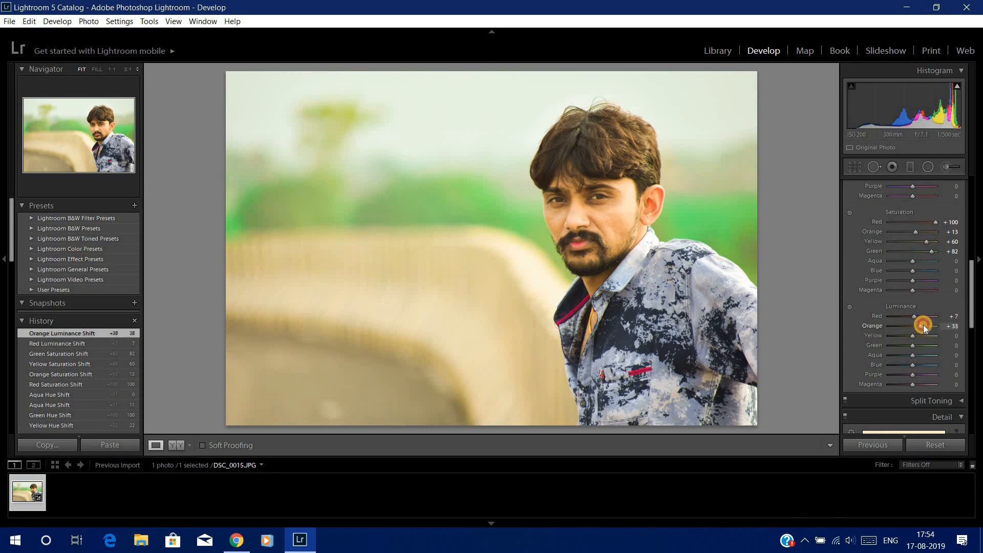
pyautogui.moveTo(923, 325); pyautogui.dragTo(899, 342)
pyautogui.doubleClick(914, 338)
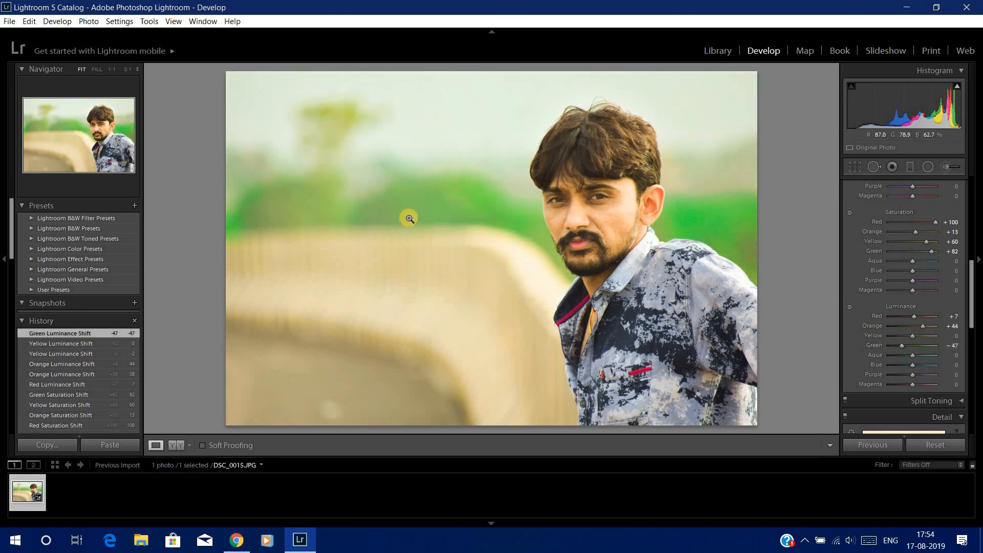
# Step: Smooth the skin by setting the noise reduction Luminance to 26, checking the face at 1:1
pyautogui.scroll(-4, 967, 355)
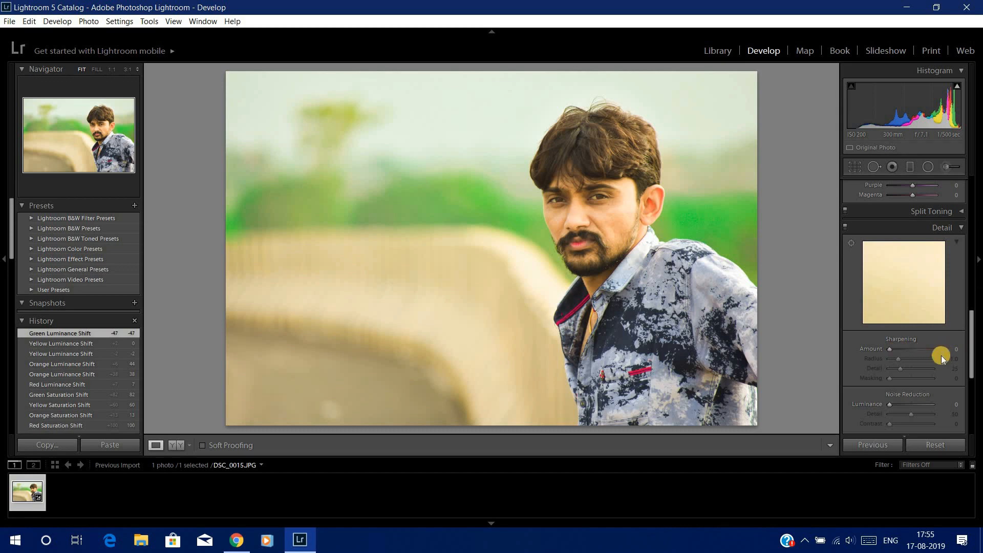
pyautogui.scroll(-2, 889, 384)
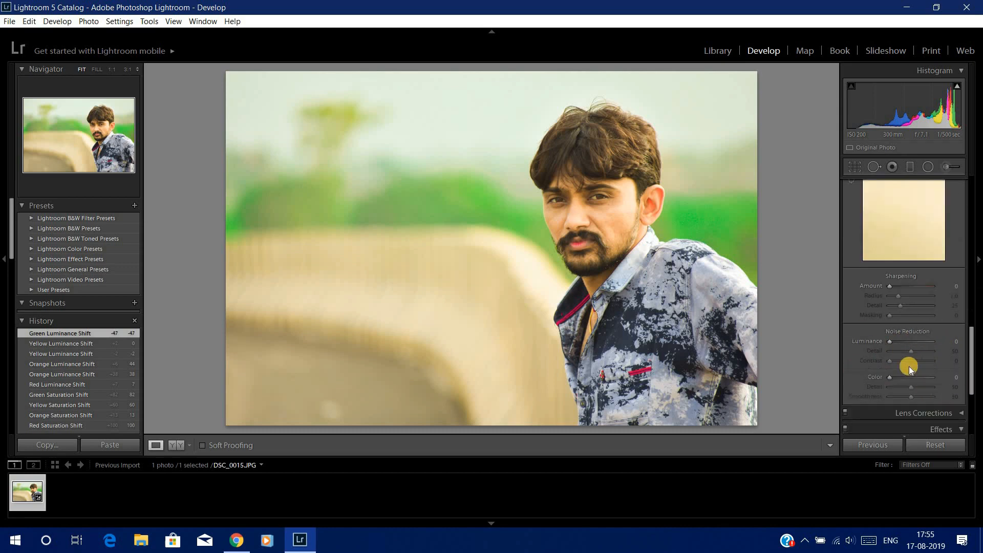
pyautogui.click(895, 342)
pyautogui.moveTo(895, 342); pyautogui.dragTo(896, 345)
pyautogui.click(897, 342)
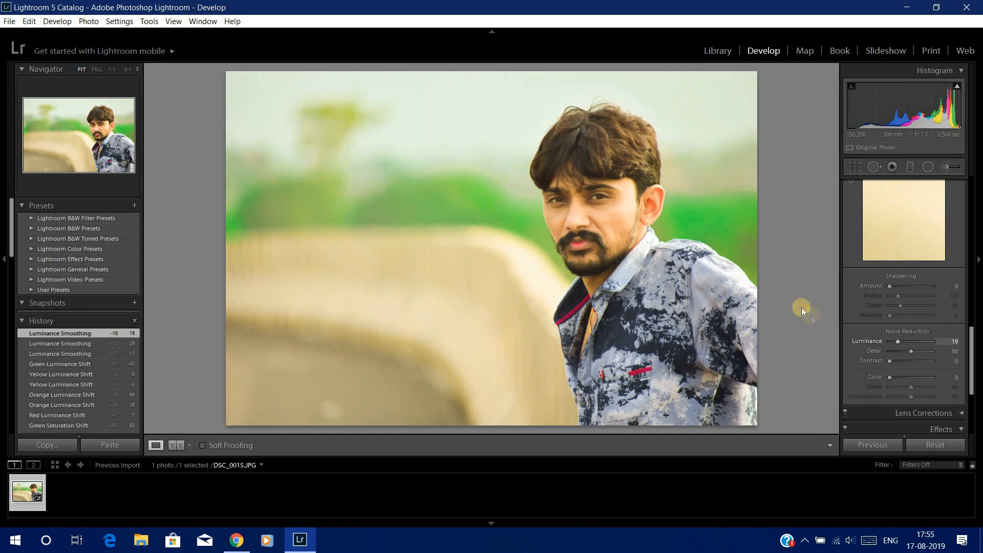
pyautogui.click(614, 249)
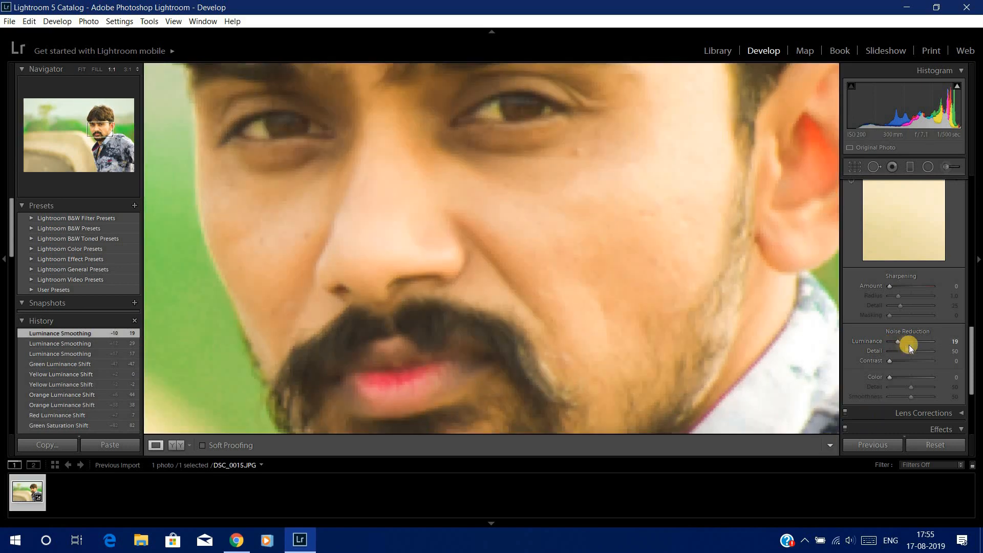
pyautogui.moveTo(900, 343)
pyautogui.mouseDown()
pyautogui.moveTo(926, 340)
pyautogui.moveTo(901, 344)
pyautogui.mouseUp()
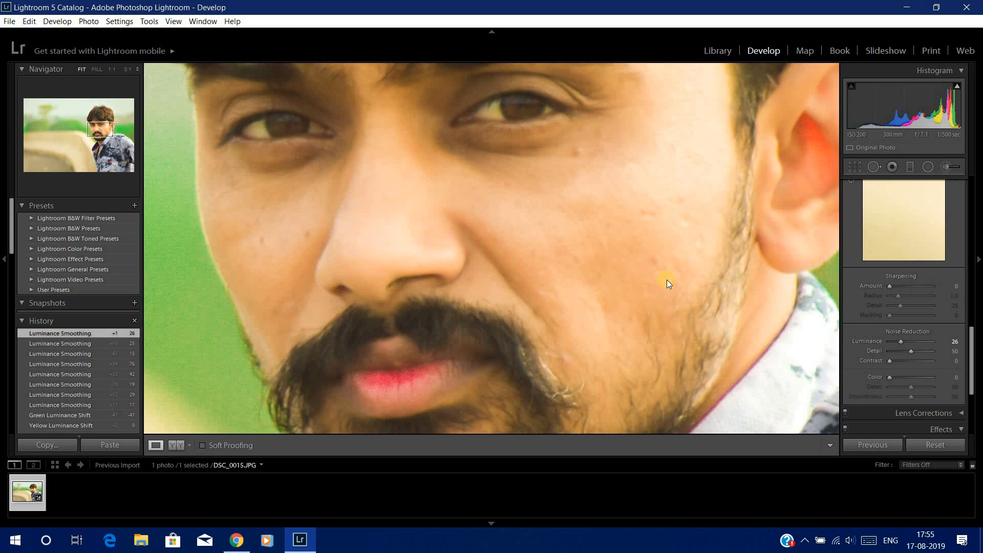
pyautogui.press('alt')
pyautogui.click(619, 272)
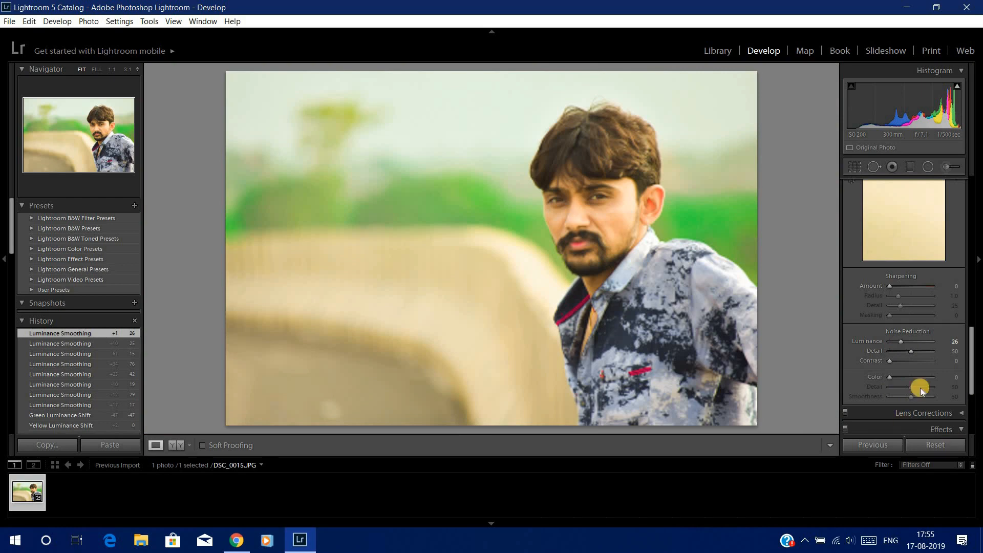
pyautogui.click(693, 330)
pyautogui.rightClick(850, 389)
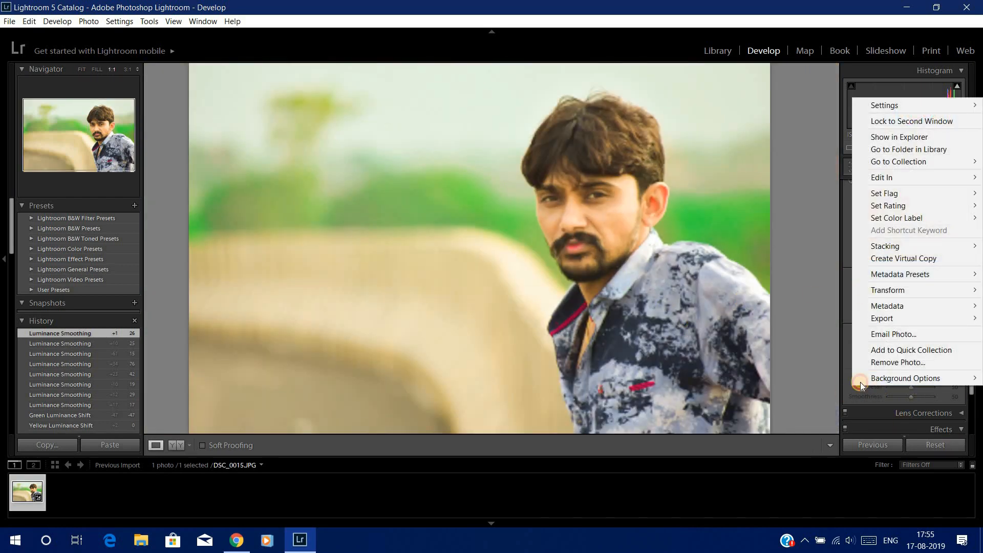
pyautogui.rightClick(815, 424)
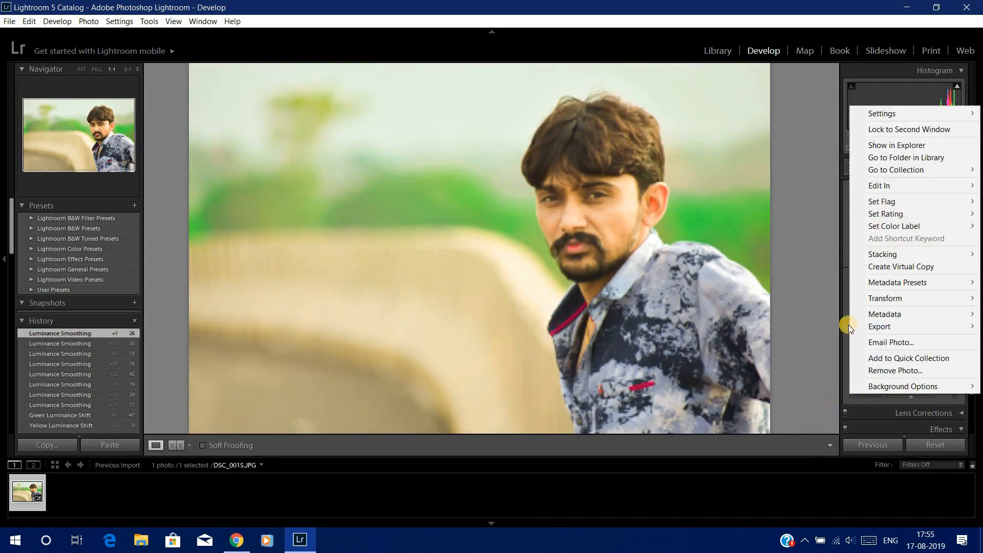
pyautogui.click(809, 344)
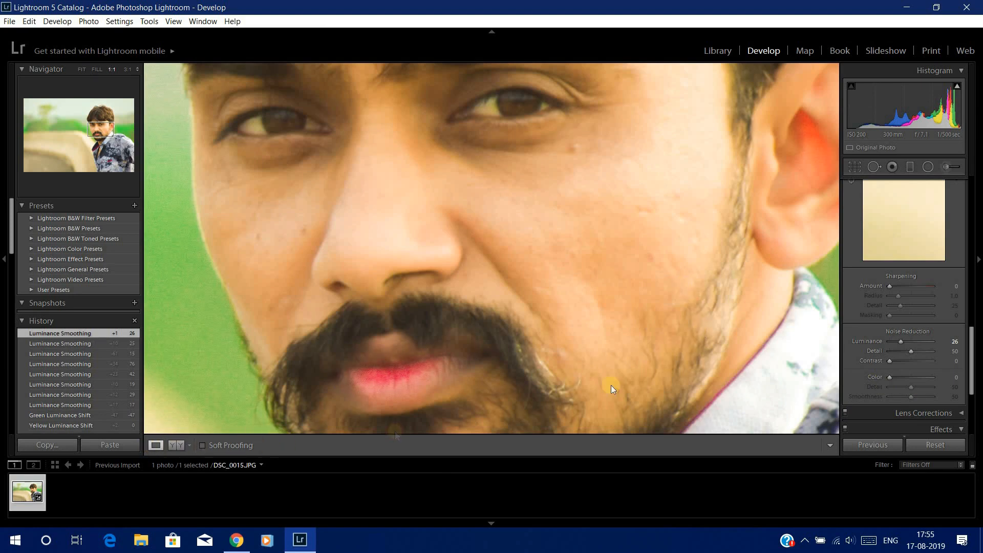
pyautogui.moveTo(855, 364); pyautogui.dragTo(908, 405)
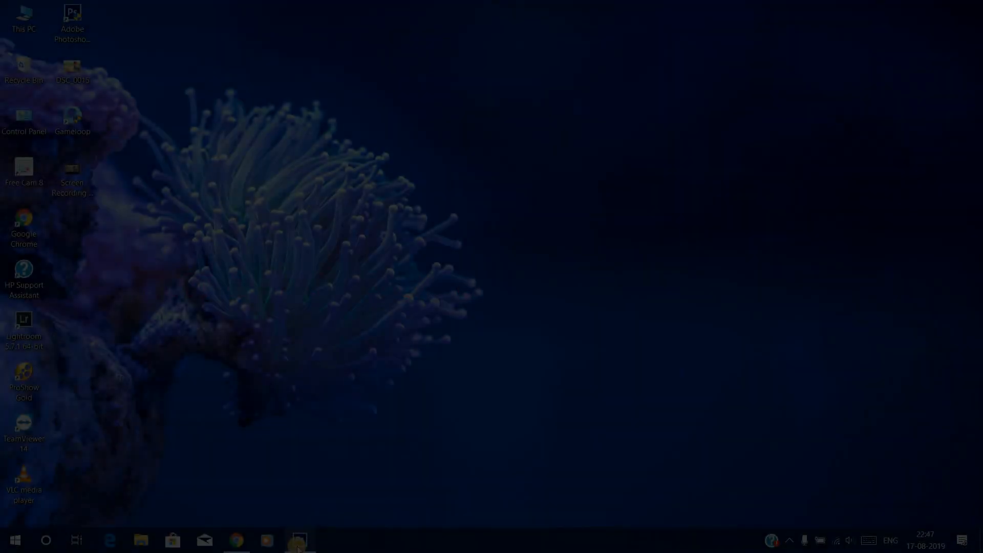
# Step: Switch to Photoshop, try a black-to-white radial gradient on the Layer 0 copy layer, and undo it
pyautogui.click(299, 541)
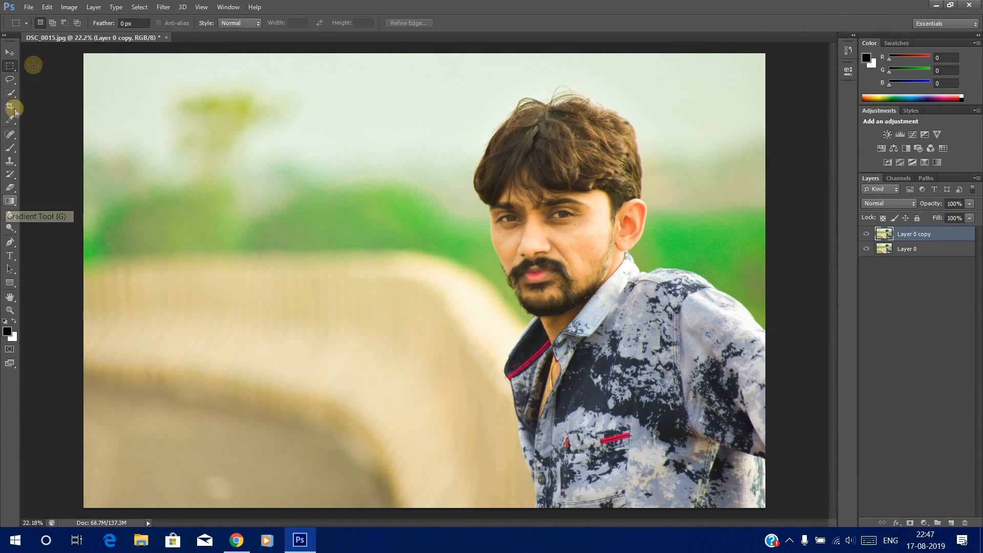
pyautogui.click(9, 200)
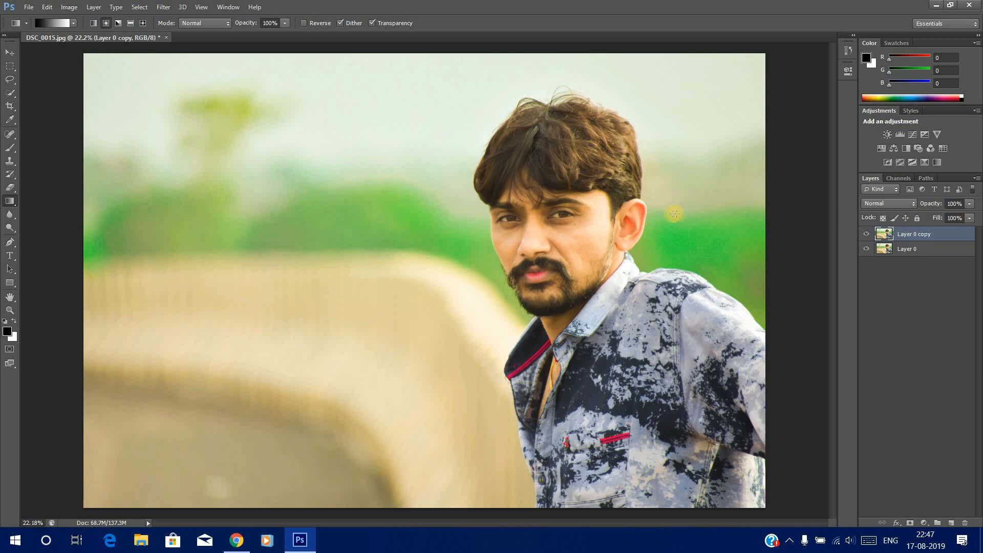
pyautogui.moveTo(666, 229); pyautogui.dragTo(515, 347)
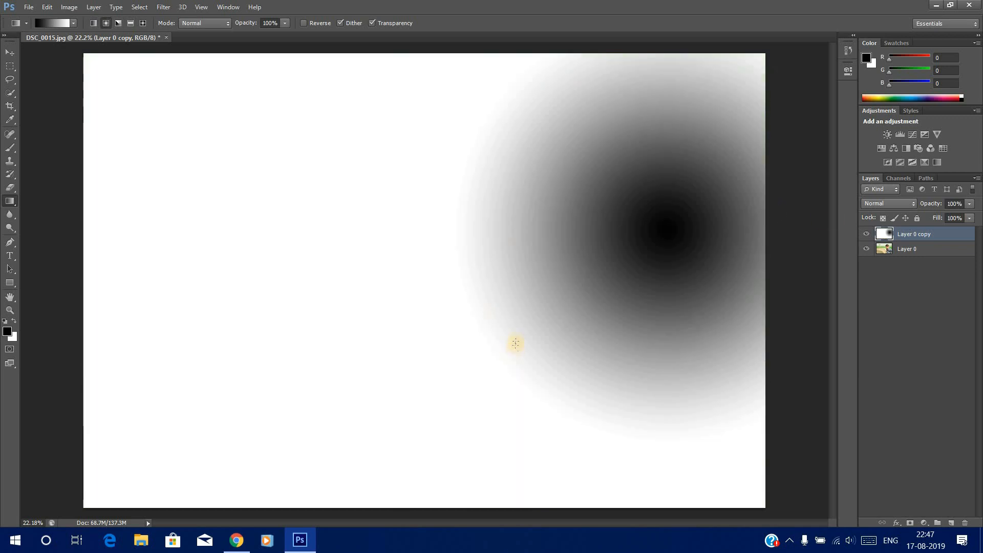
pyautogui.hotkey('ctrl', 'z')
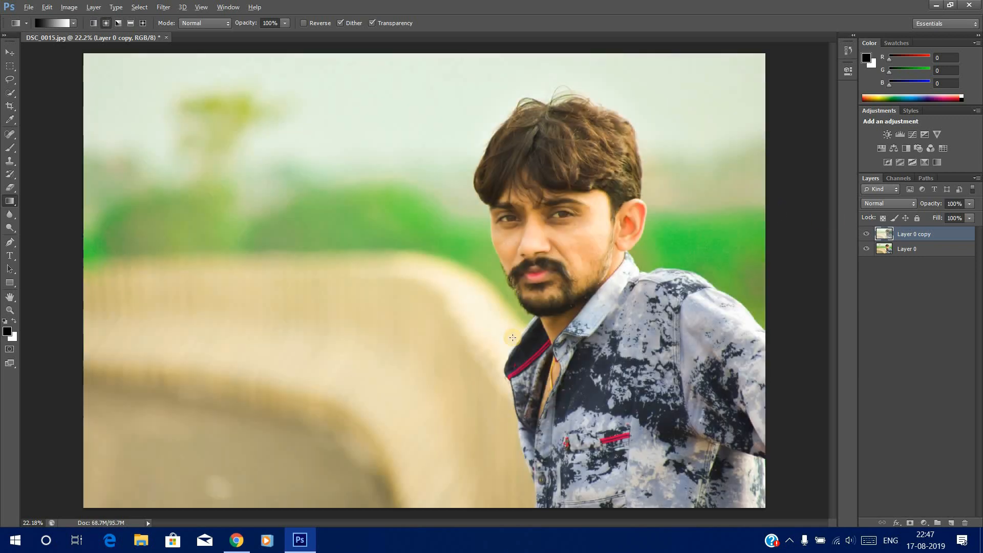
# Step: Add a new empty layer above Layer 0 copy and set the foreground colour to yellow, RGB 255, 222, 0
pyautogui.hotkey('ctrl', 'shift', 'n')
pyautogui.press('Return')
pyautogui.click(7, 333)
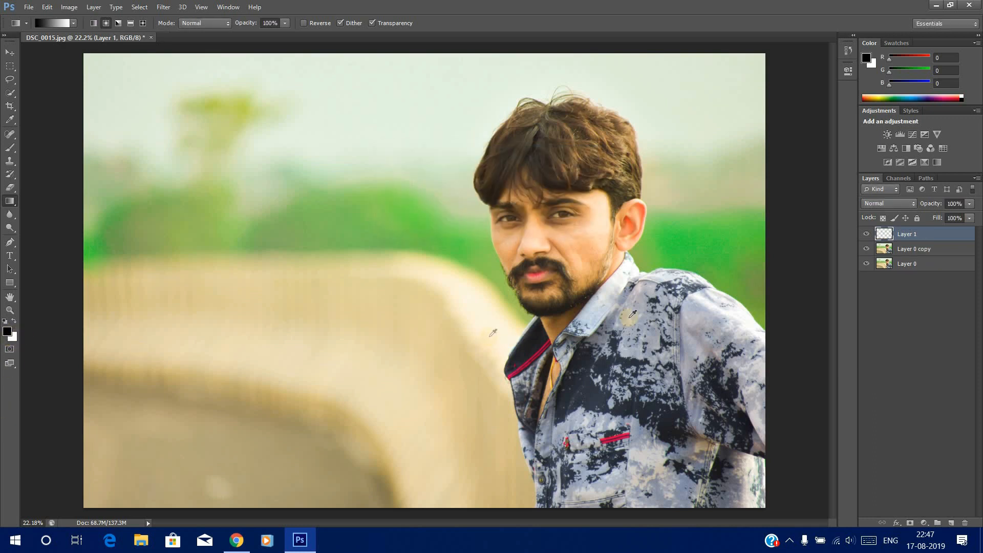
pyautogui.moveTo(496, 248); pyautogui.dragTo(497, 257)
pyautogui.moveTo(466, 194); pyautogui.dragTo(505, 117)
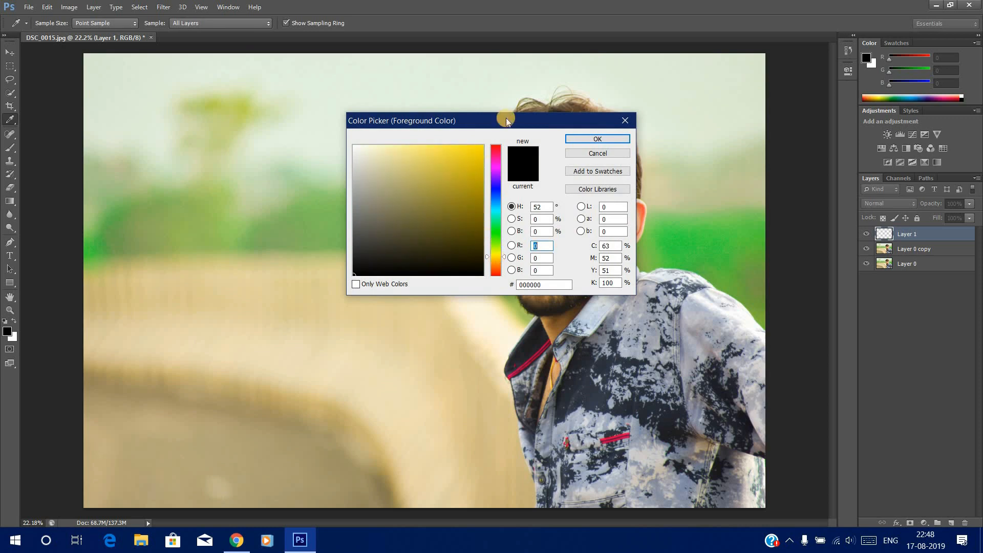
pyautogui.click(584, 140)
# Step: Draw a yellow-to-white radial gradient on the new layer, centred in the upper middle of the photo beside the man's head
pyautogui.press('g')
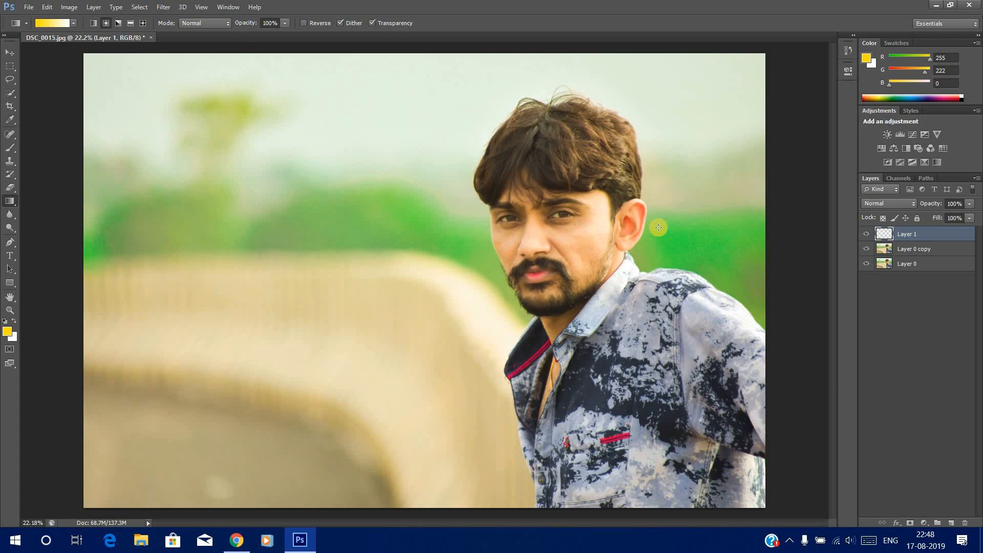
pyautogui.moveTo(377, 231); pyautogui.dragTo(570, 428)
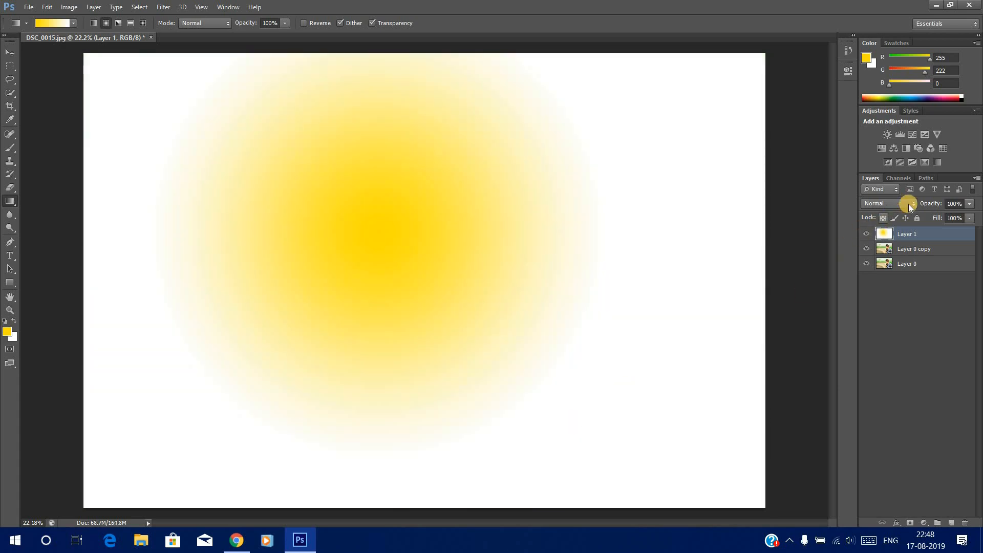
# Step: Undo the last gradient and redraw a larger yellow-to-white one in the photo's upper left with the Gradient tool's mode set to Lighten
pyautogui.hotkey('ctrl', 'z')
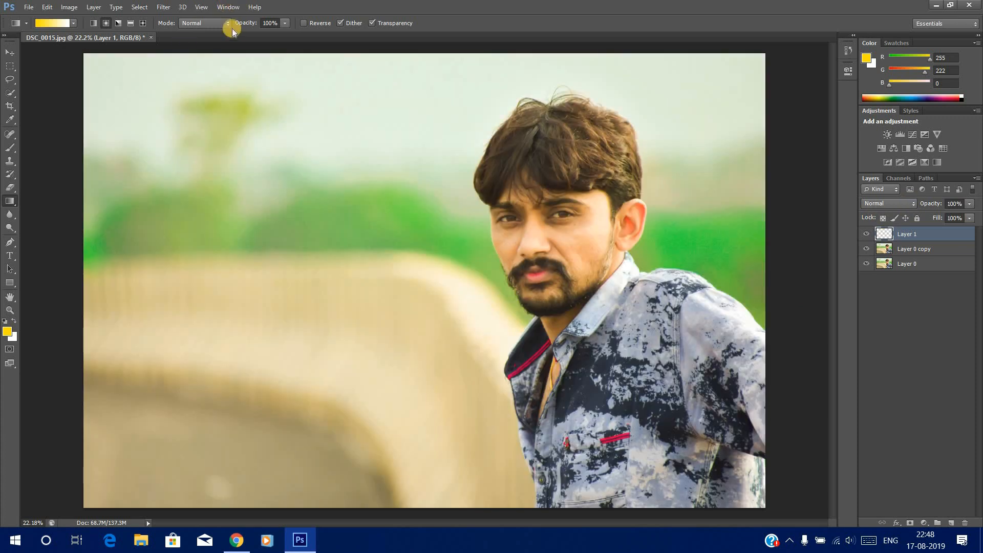
pyautogui.click(224, 24)
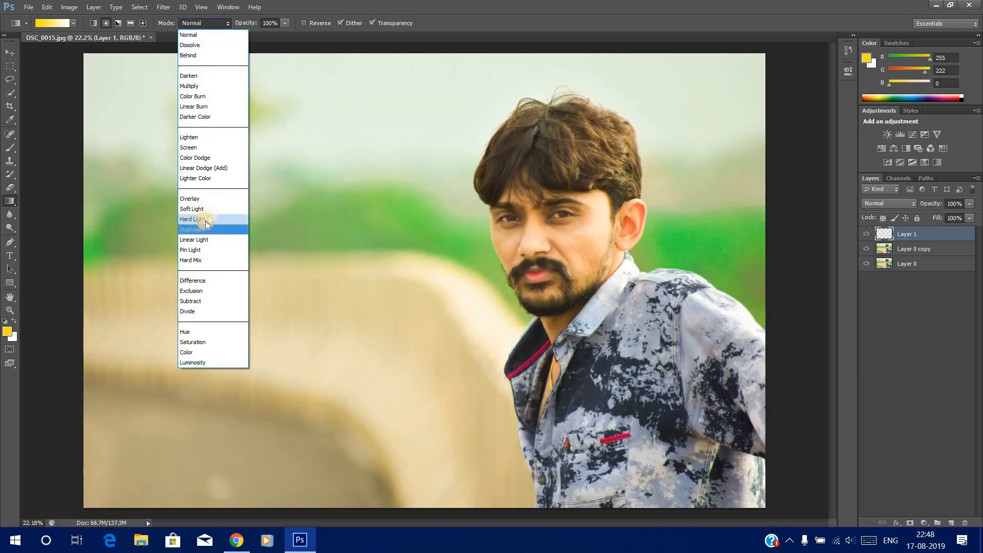
pyautogui.click(193, 138)
pyautogui.moveTo(293, 203); pyautogui.dragTo(513, 408)
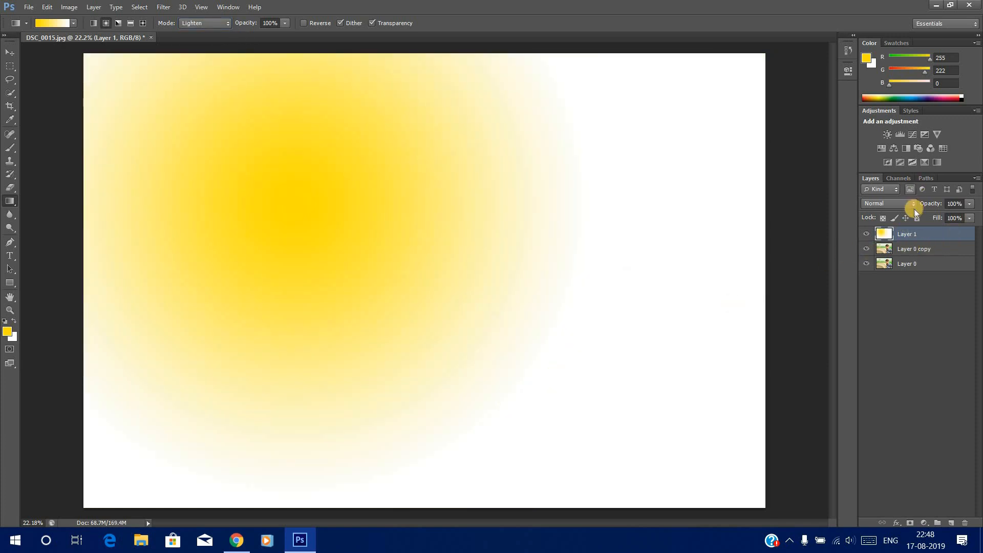
# Step: Try blending modes such as Multiply, Color Dodge and Vivid Light on the gradient layer, and delete that layer
pyautogui.scroll(-5, 914, 208)
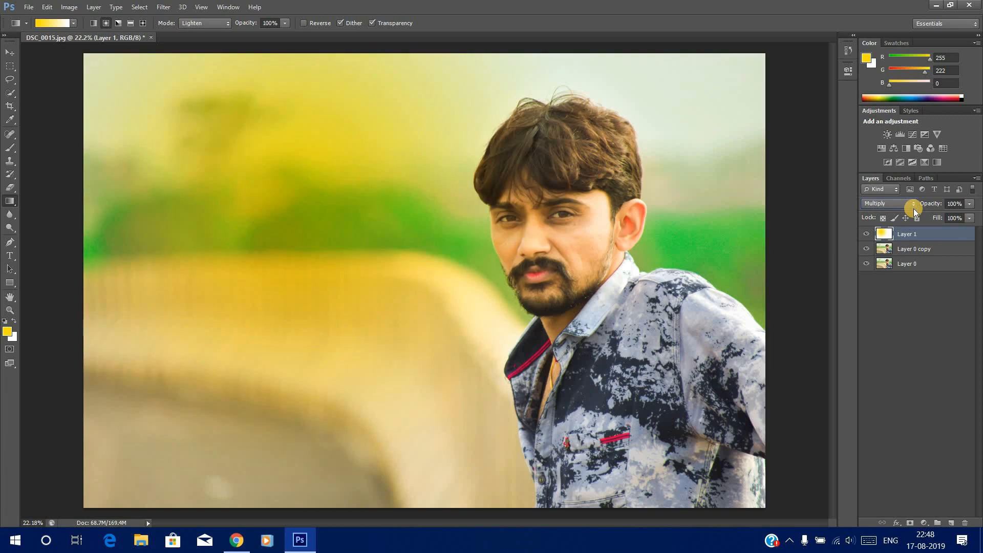
pyautogui.scroll(-7, 913, 208)
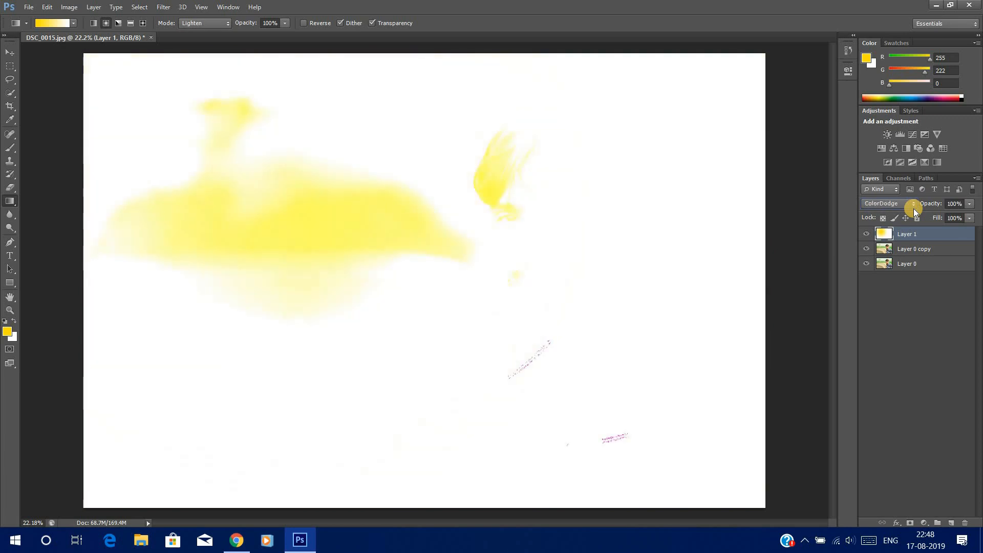
pyautogui.scroll(-3, 913, 208)
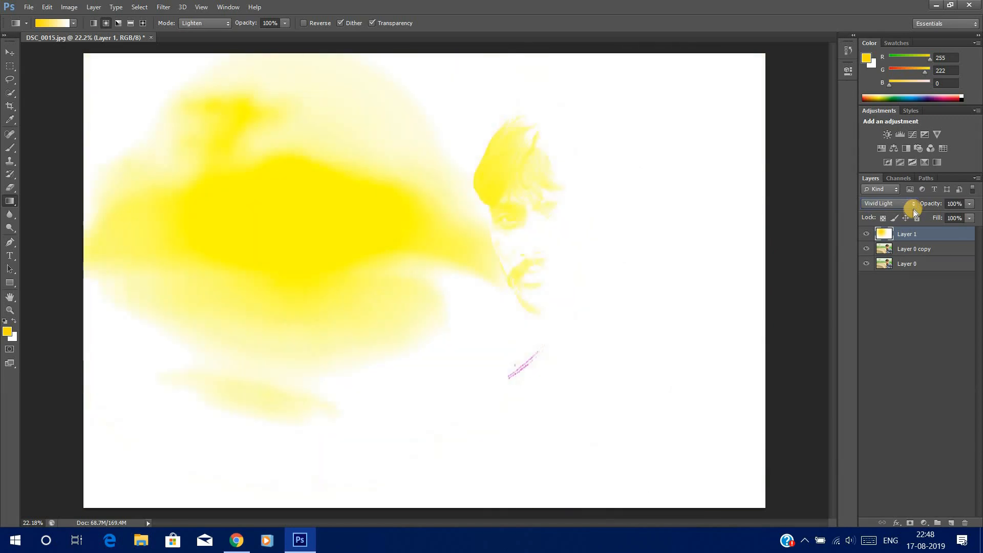
pyautogui.scroll(3, 914, 208)
pyautogui.rightClick(908, 235)
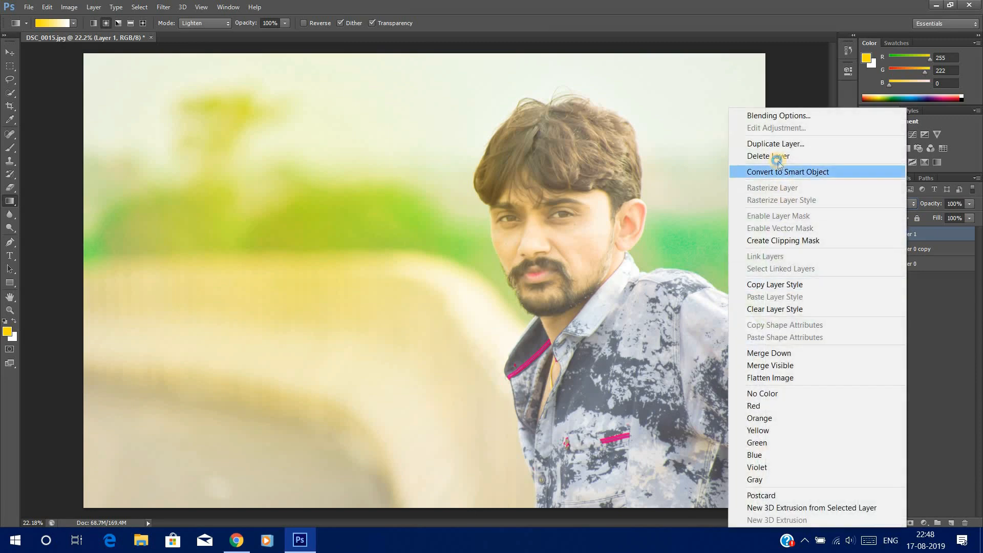
pyautogui.press('Return')
pyautogui.click(467, 201)
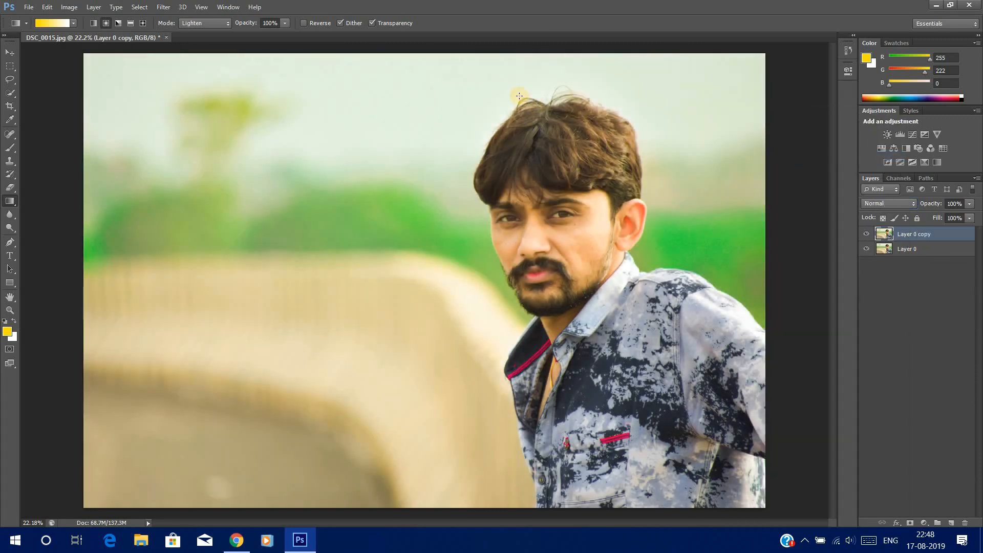
# Step: Add a new empty layer above Layer 0 copy and choose the foreground-to-transparent gradient preset
pyautogui.hotkey('ctrl', 'shift', 'n')
pyautogui.press('Return')
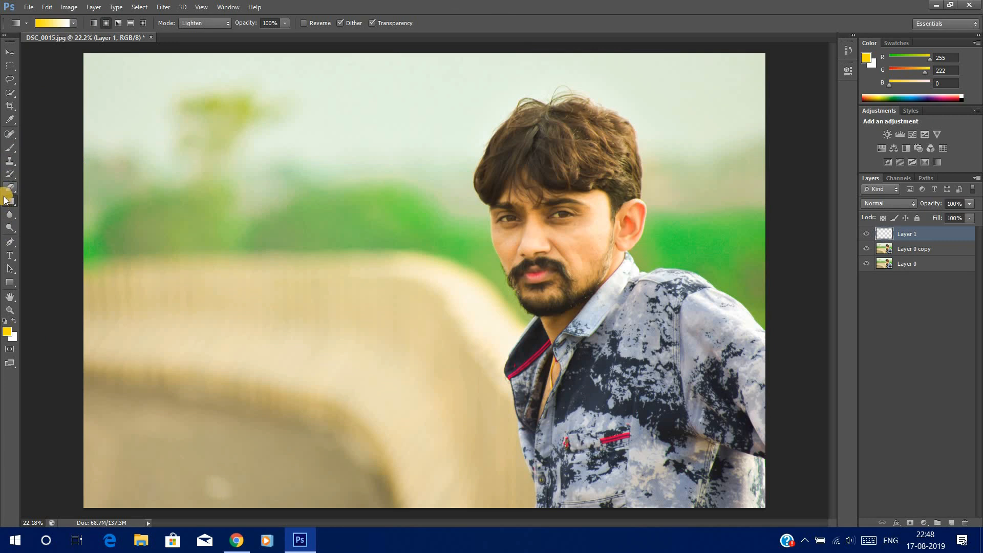
pyautogui.click(73, 23)
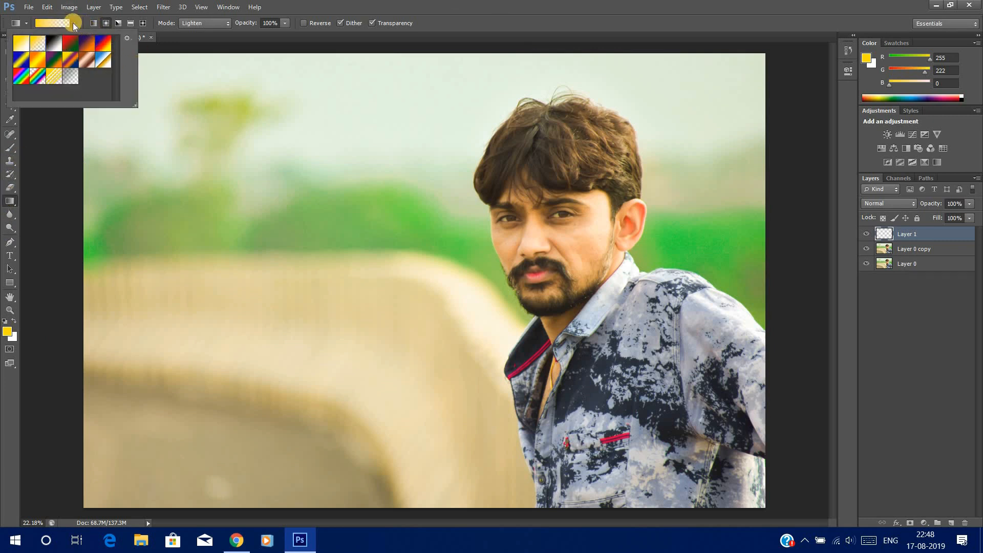
pyautogui.click(73, 22)
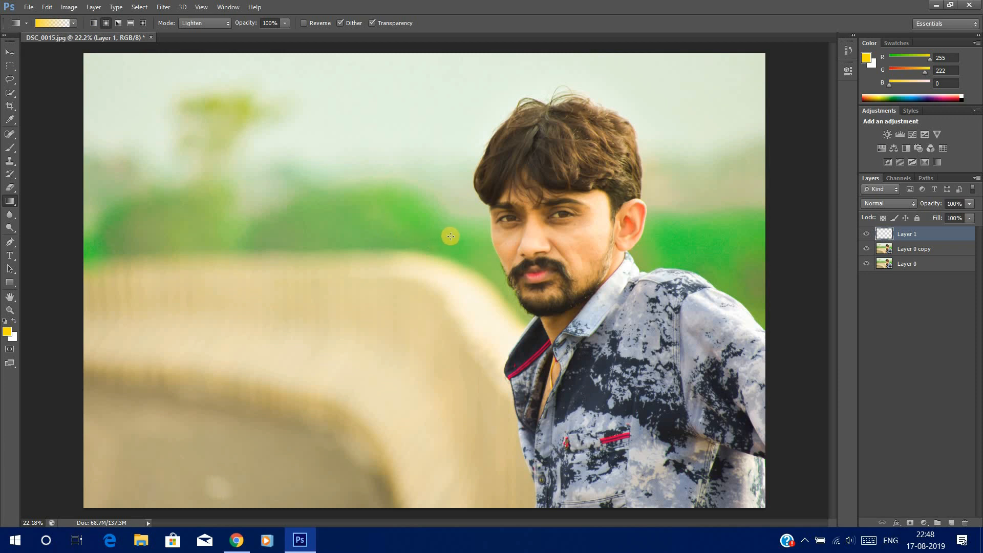
# Step: Draw a large yellow radial gradient on the new layer, centred in the background just in front of the man's face, replacing a smaller trial
pyautogui.moveTo(367, 279); pyautogui.dragTo(384, 252)
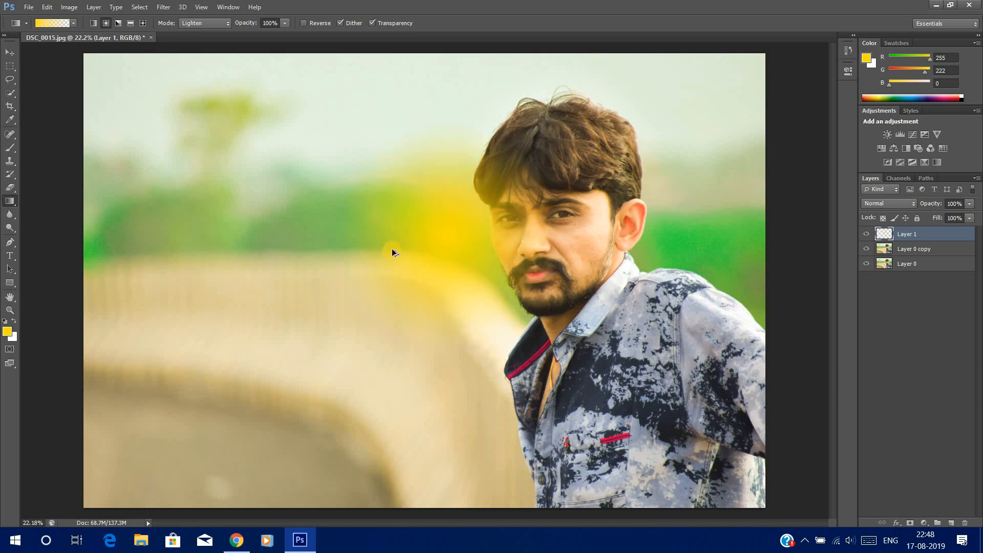
pyautogui.hotkey('ctrl', 'z')
pyautogui.moveTo(443, 226); pyautogui.dragTo(183, 395)
pyautogui.moveTo(277, 329); pyautogui.dragTo(277, 330)
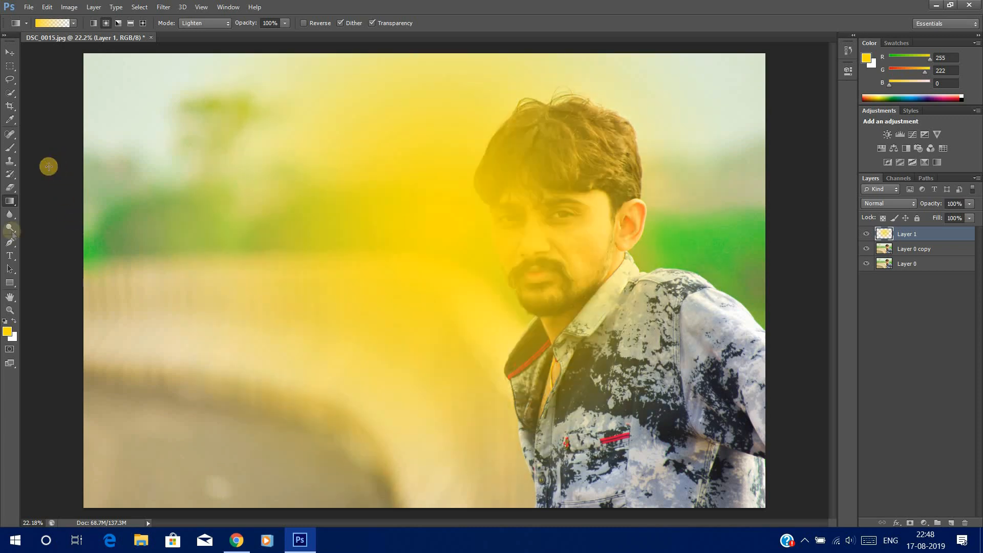
# Step: Set the foreground colour to a lighter yellow, RGB 252, 231, 87, and draw a smaller radial gradient over the yellow glow's centre
pyautogui.click(8, 332)
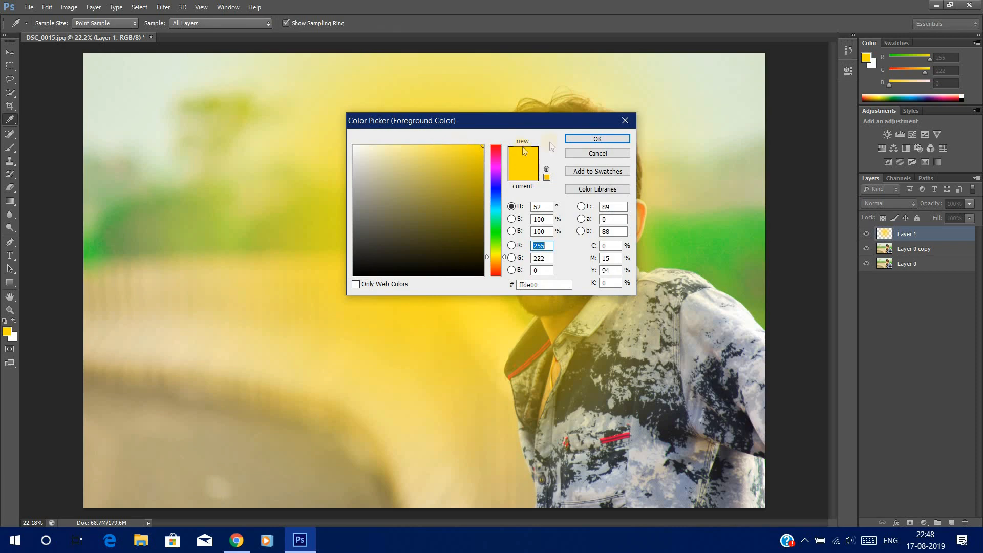
pyautogui.click(579, 138)
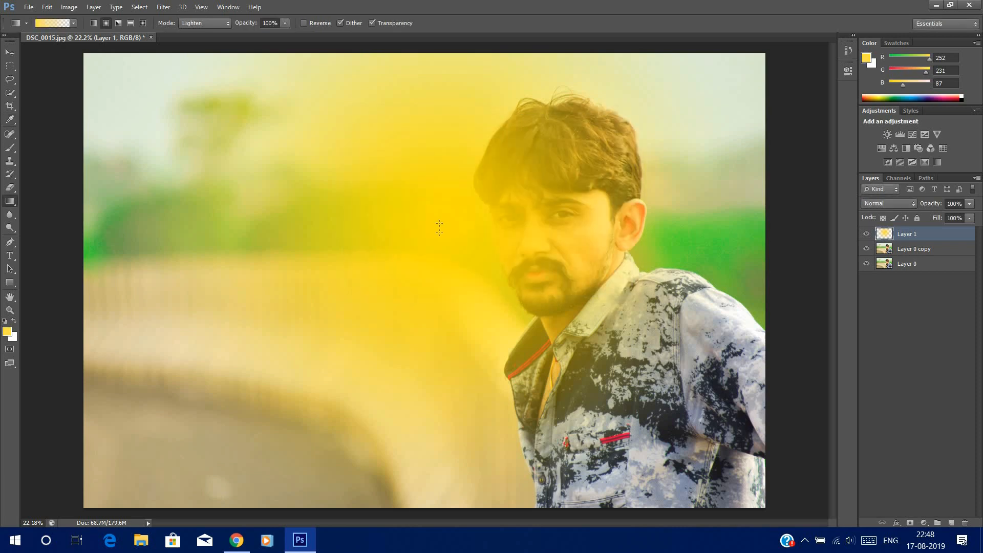
pyautogui.moveTo(335, 349); pyautogui.dragTo(336, 345)
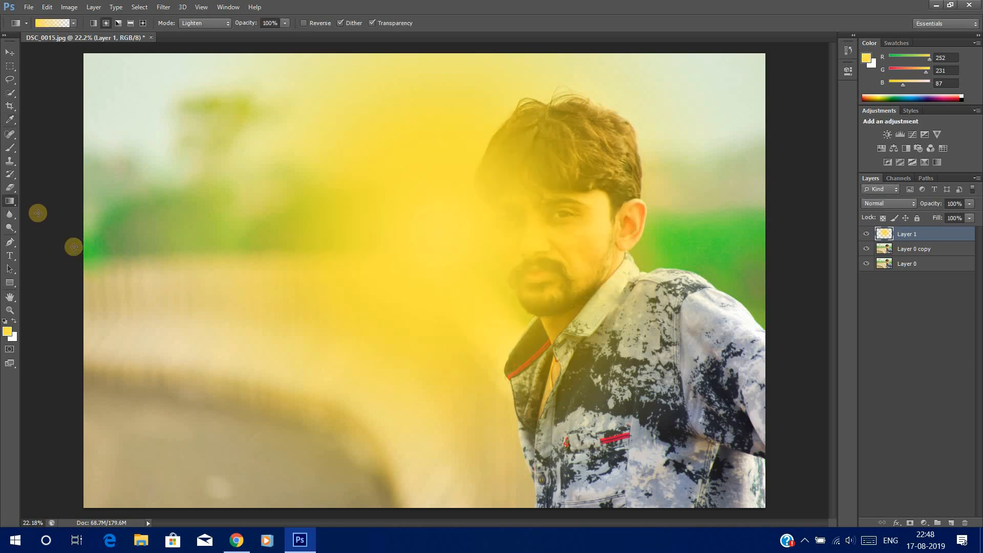
# Step: Set the foreground colour to pale yellow, RGB 254, 244, 178, and draw another radial gradient at the glow's centre
pyautogui.click(7, 332)
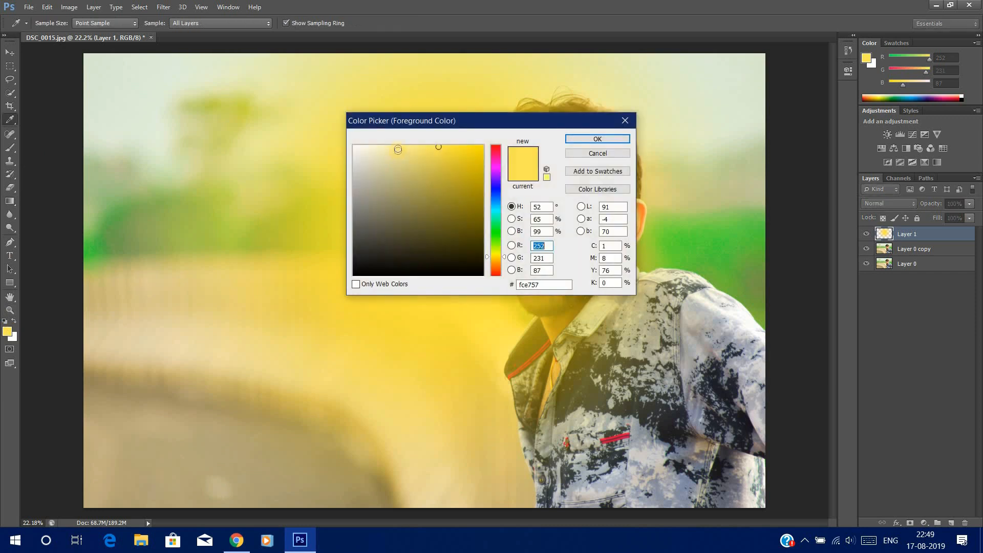
pyautogui.click(391, 146)
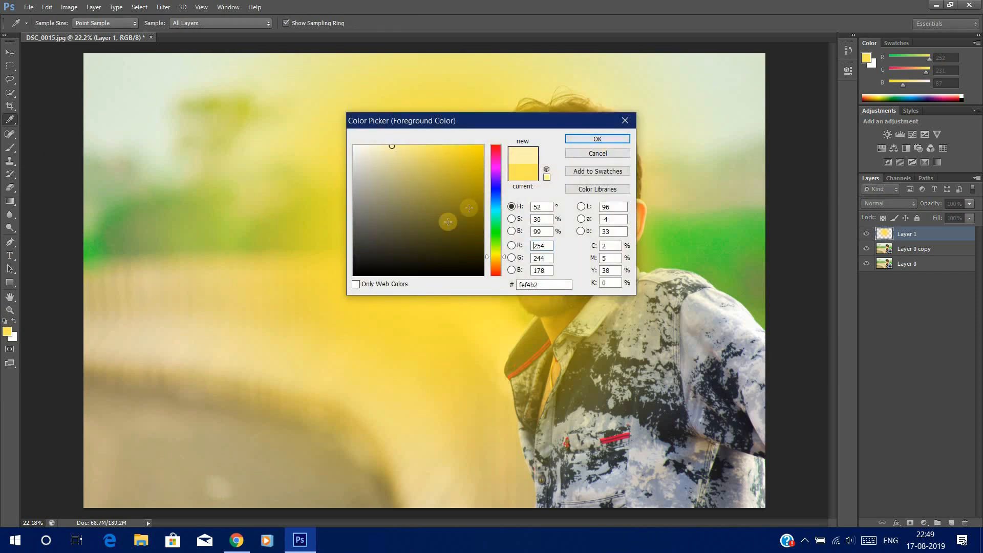
pyautogui.press('Return')
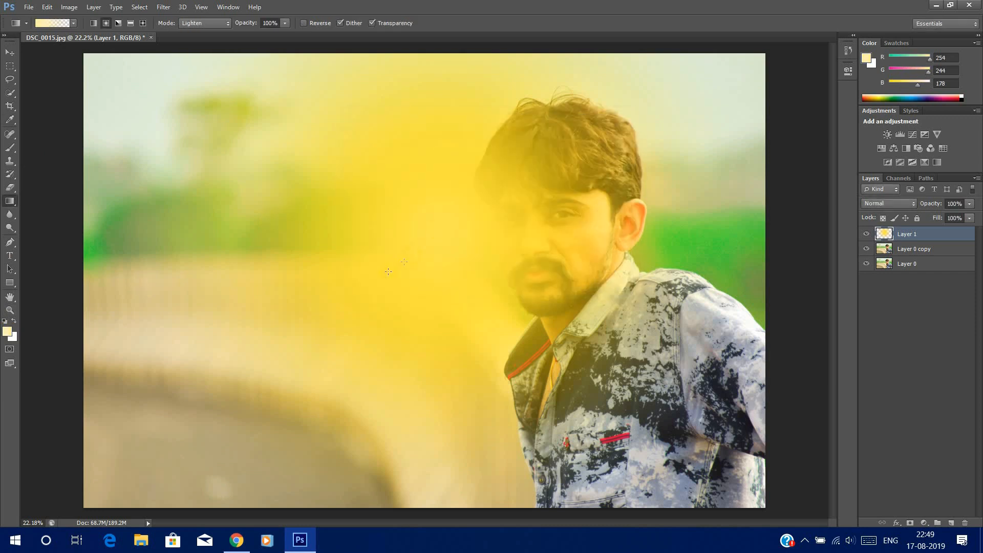
pyautogui.moveTo(191, 326); pyautogui.dragTo(191, 327)
# Step: Draw a small white radial gradient as the glow's core, and move the glow layer behind the man's head, beside his ear
pyautogui.click(7, 332)
pyautogui.moveTo(398, 158); pyautogui.dragTo(308, 121)
pyautogui.click(597, 139)
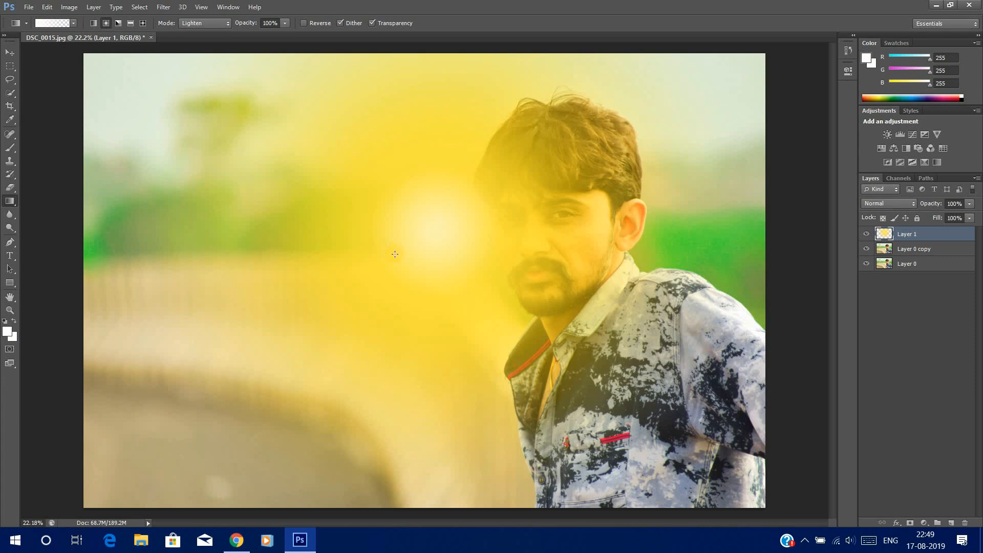
pyautogui.moveTo(427, 273); pyautogui.dragTo(426, 273)
pyautogui.click(9, 52)
pyautogui.moveTo(563, 255); pyautogui.dragTo(714, 237)
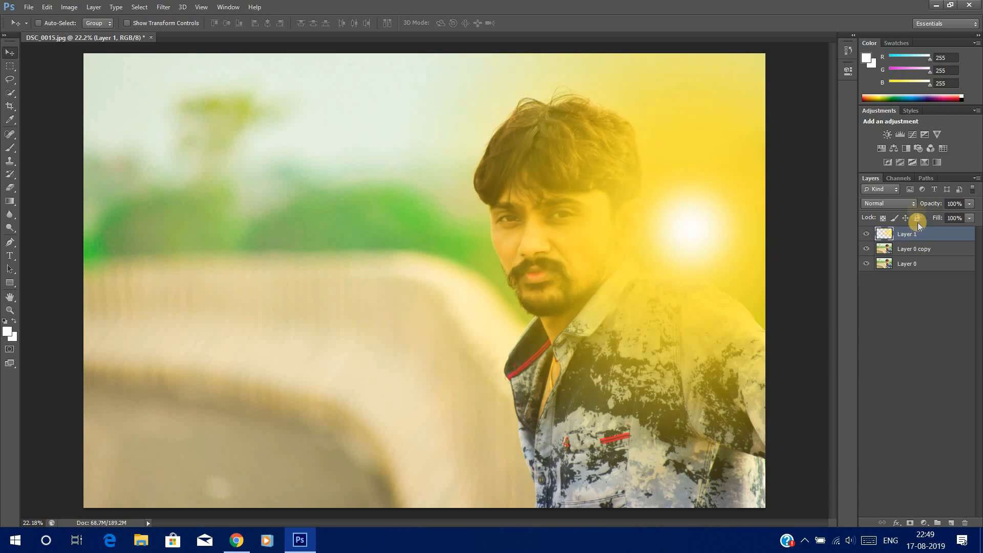
# Step: Compare blending modes from Dissolve to beyond Soft Light on the glow layer and set it to Lighten
pyautogui.click(914, 204)
pyautogui.press('Down')
pyautogui.press('Return')
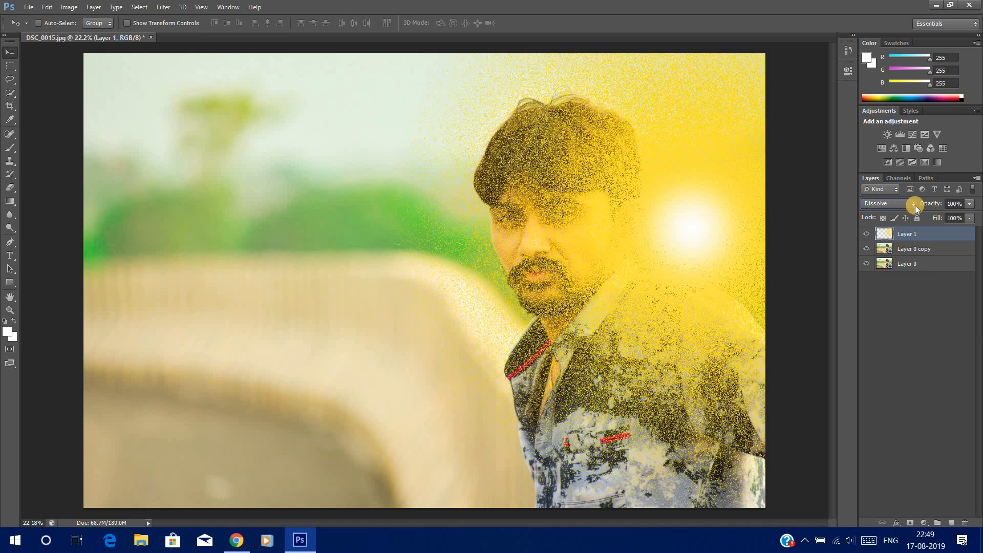
pyautogui.press('Down')
pyautogui.press('Down')
pyautogui.press('Down')
pyautogui.press('Down')
pyautogui.press('Down')
pyautogui.press('Down')
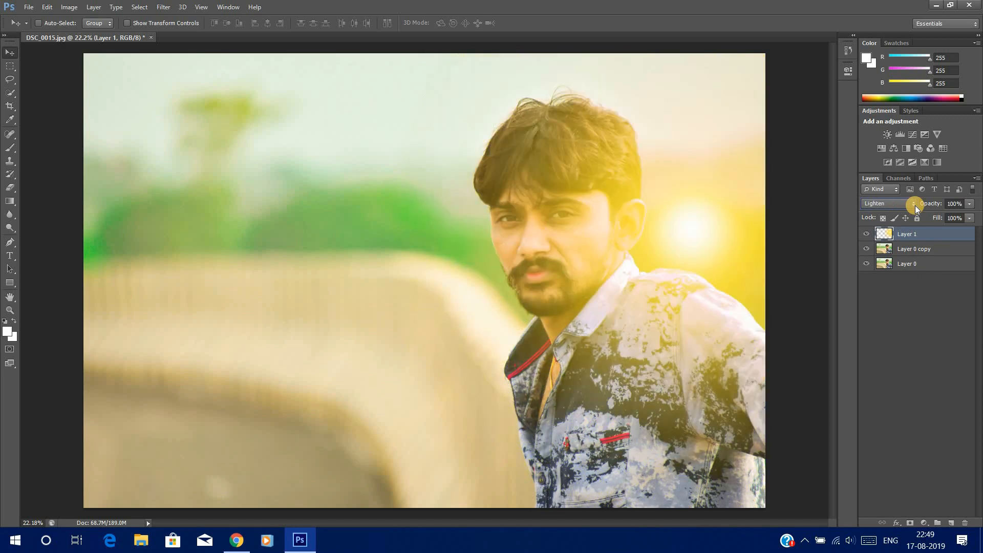
pyautogui.press('Down')
pyautogui.press('Down')
pyautogui.press('Down')
pyautogui.press('Down')
pyautogui.press('Down')
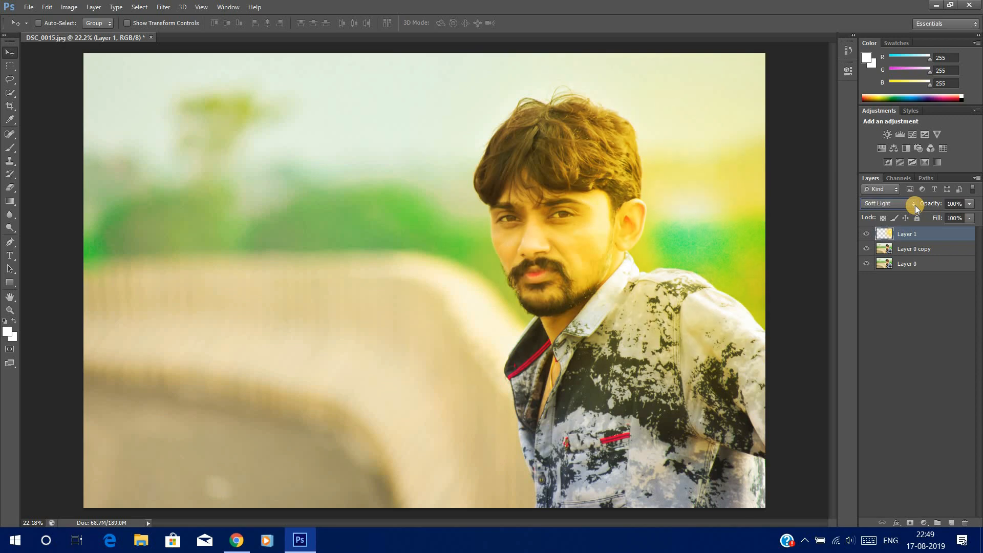
pyautogui.press('Down')
pyautogui.press('Down')
pyautogui.press('Up')
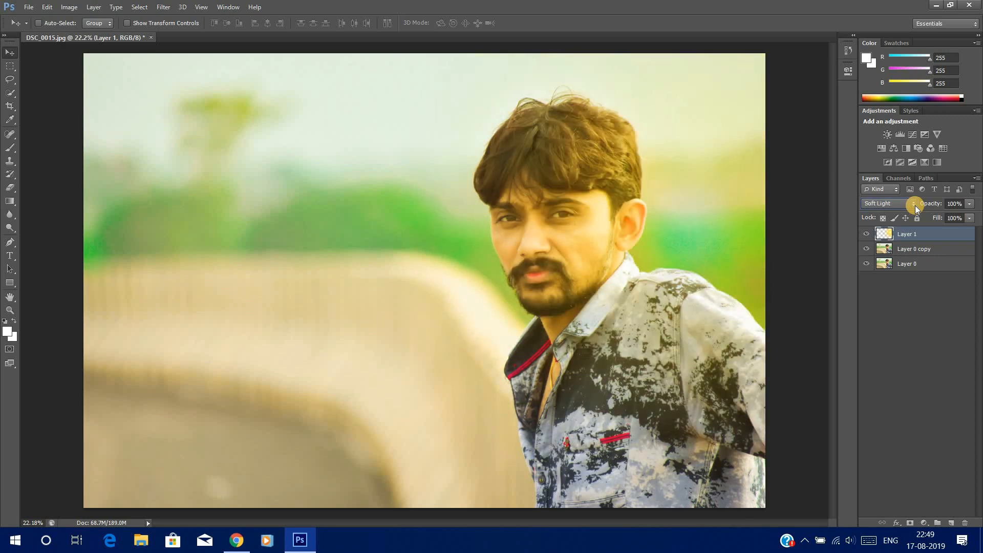
pyautogui.press('Up')
pyautogui.press('Up')
pyautogui.press('Up')
pyautogui.press('Up')
pyautogui.press('Up')
pyautogui.press('Up')
# Step: Reduce the glow layer's opacity to 85% and its fill to 81%
pyautogui.click(970, 217)
pyautogui.click(961, 215)
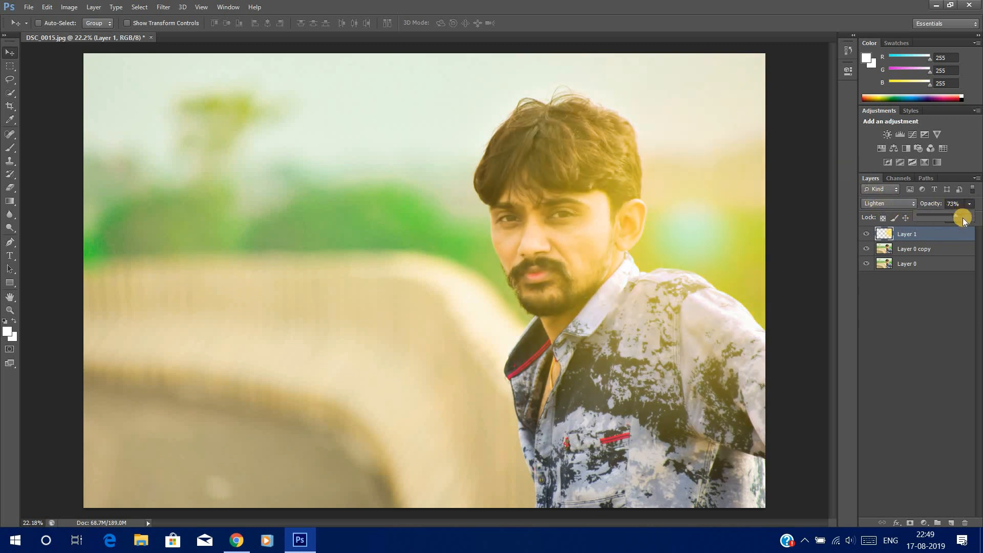
pyautogui.moveTo(955, 216); pyautogui.dragTo(980, 220)
pyautogui.click(969, 218)
pyautogui.moveTo(957, 229); pyautogui.dragTo(960, 230)
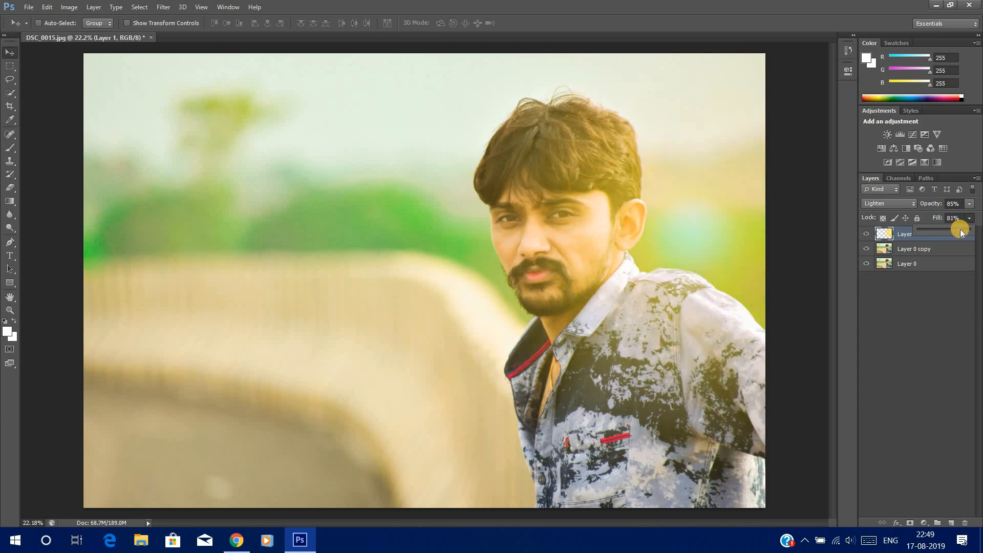
# Step: Merge the glow layer down into Layer 0 copy
pyautogui.click(905, 283)
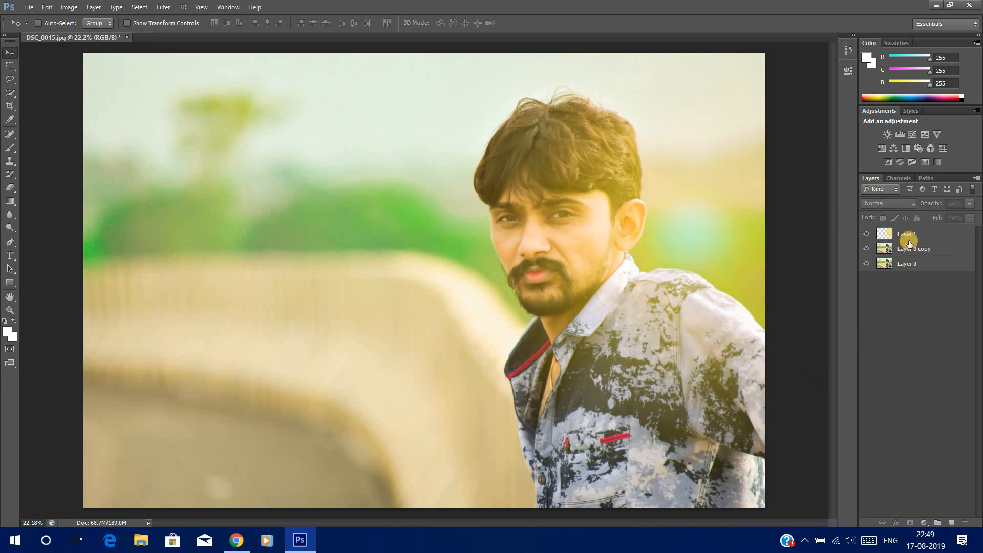
pyautogui.rightClick(878, 365)
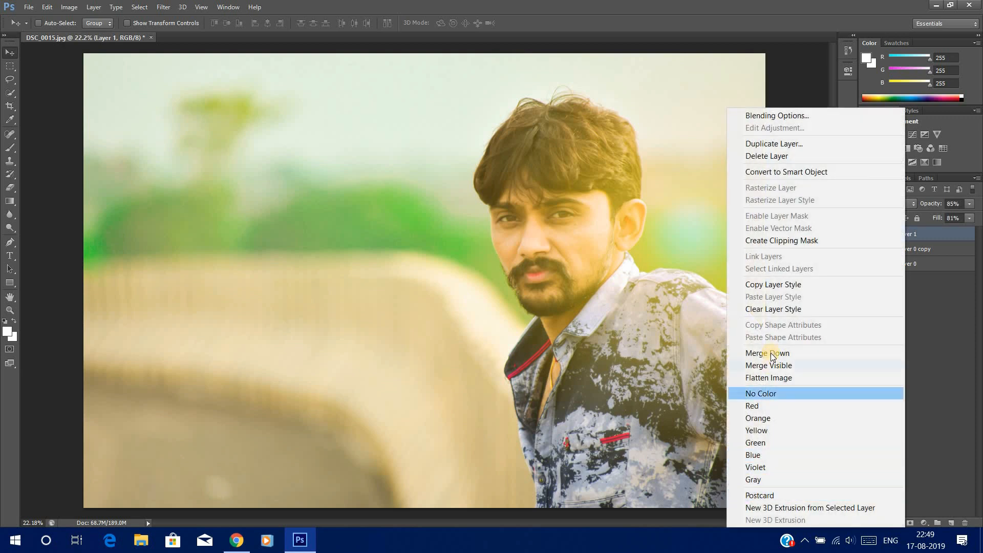
pyautogui.click(770, 350)
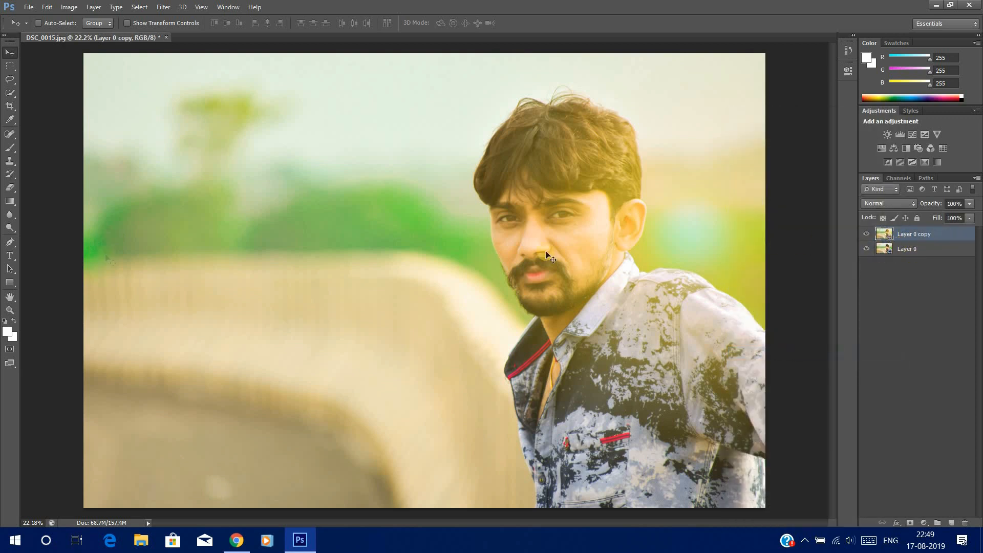
pyautogui.click(164, 9)
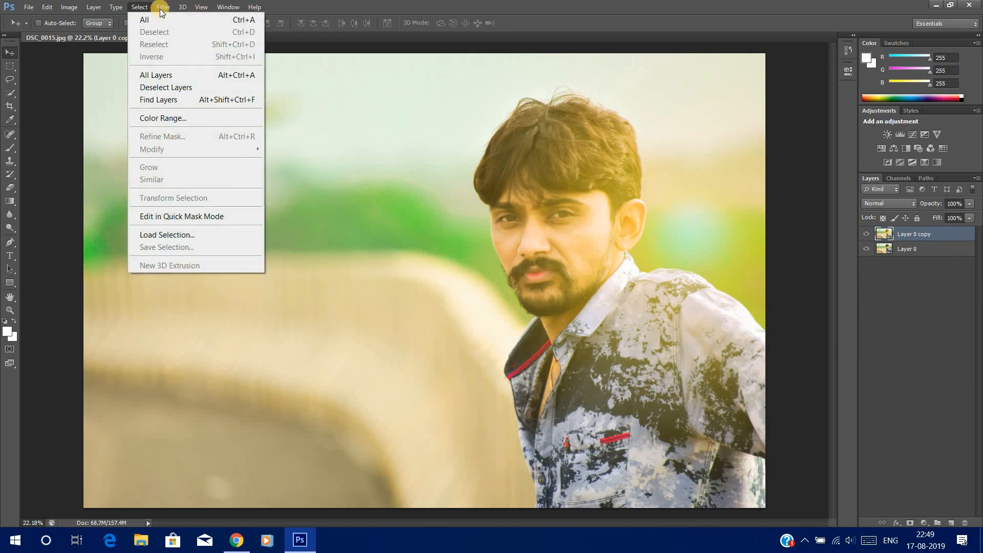
pyautogui.moveTo(185, 8)
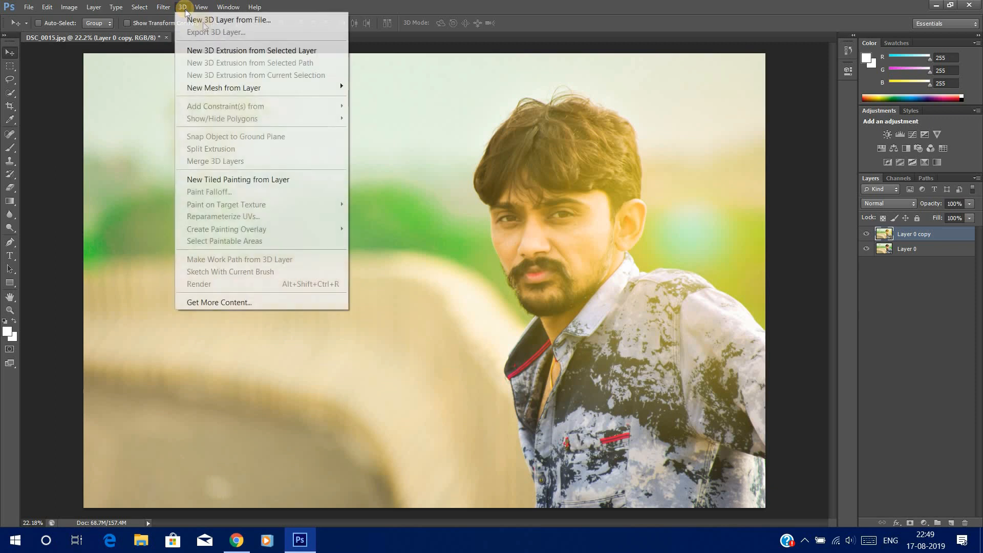
pyautogui.click(434, 357)
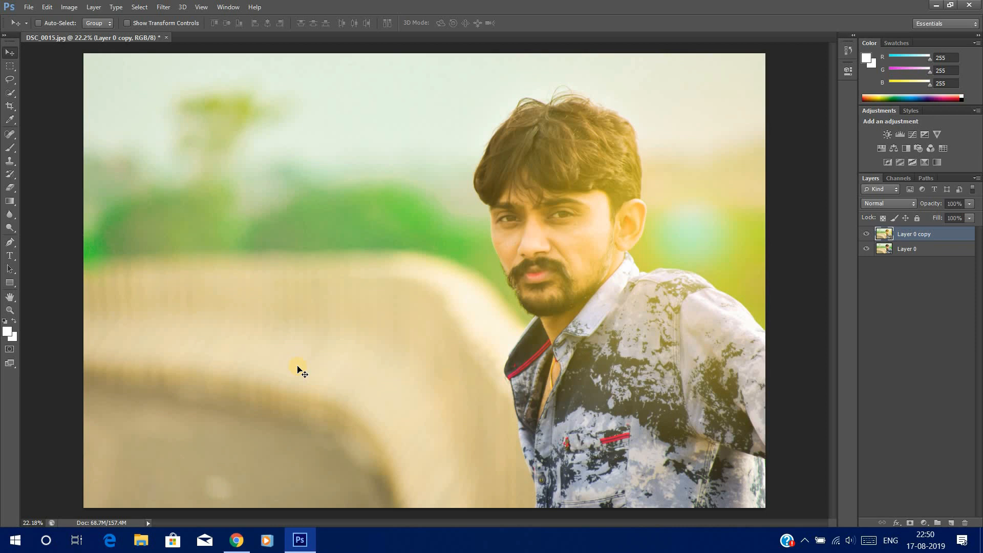
# Step: Add a new empty layer above the merged Layer 0 copy
pyautogui.hotkey('ctrl', 'shift', 'n')
pyautogui.press('Return')
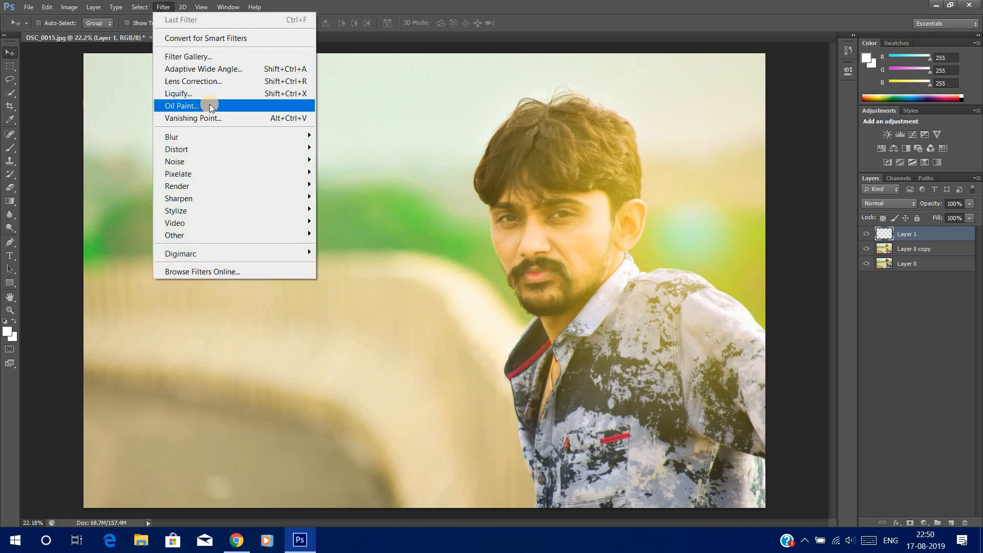
pyautogui.click(923, 235)
pyautogui.rightClick(924, 235)
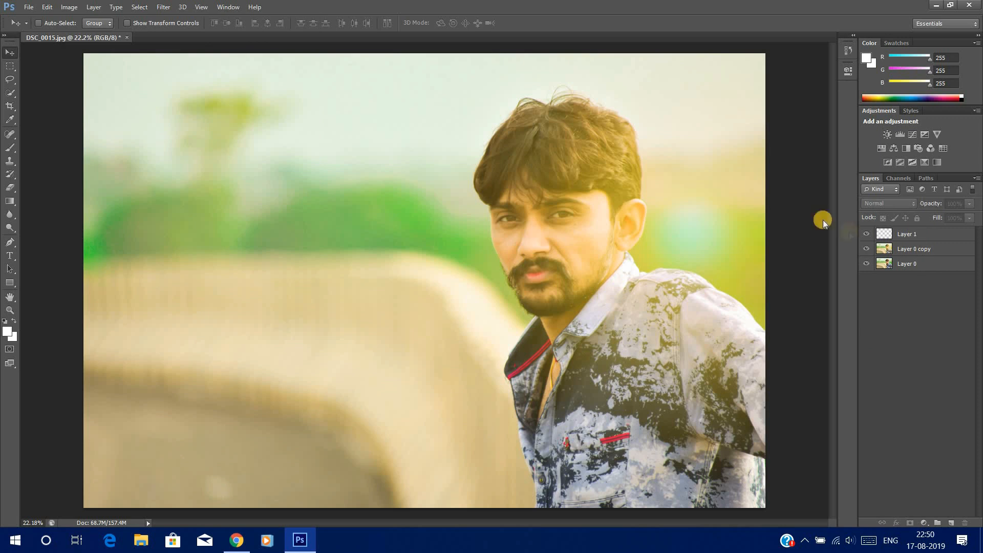
# Step: Delete the empty Layer 1 and duplicate Layer 0 copy
pyautogui.click(808, 155)
pyautogui.click(484, 201)
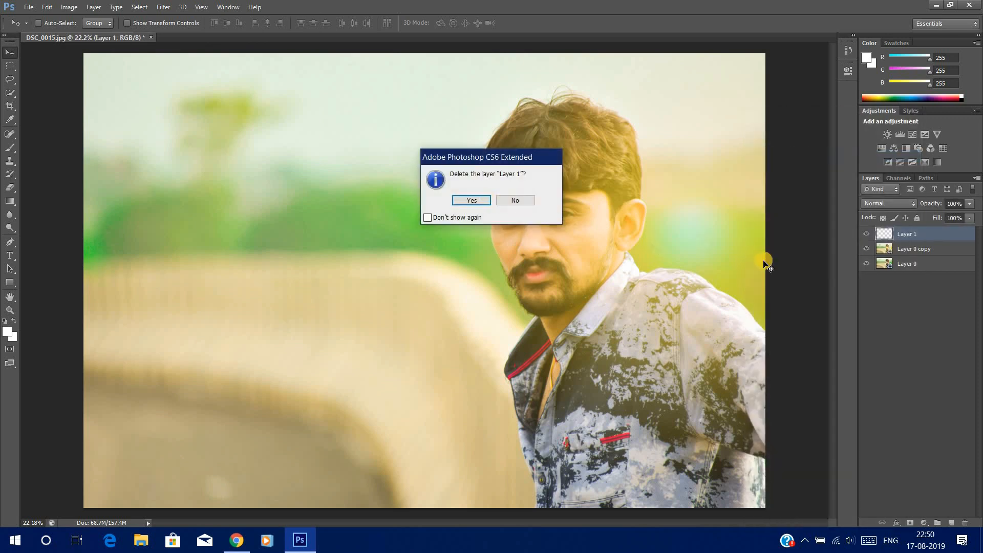
pyautogui.moveTo(899, 237); pyautogui.dragTo(951, 521)
# Step: Start the Oil Paint filter on the duplicated layer with stylization 0.1, cleanliness 1.65, scale 0.1, angular direction 237.6 and shine 0
pyautogui.click(165, 7)
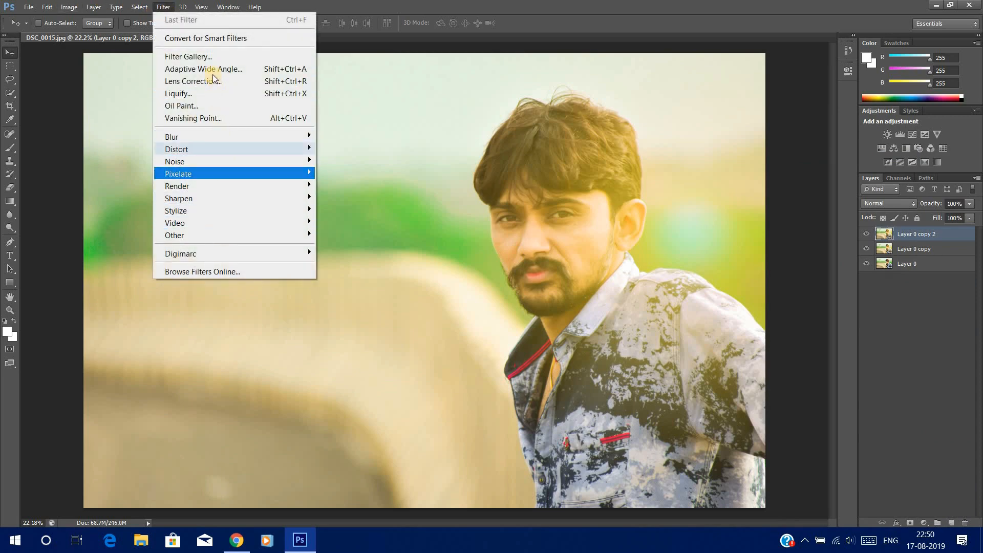
pyautogui.click(184, 106)
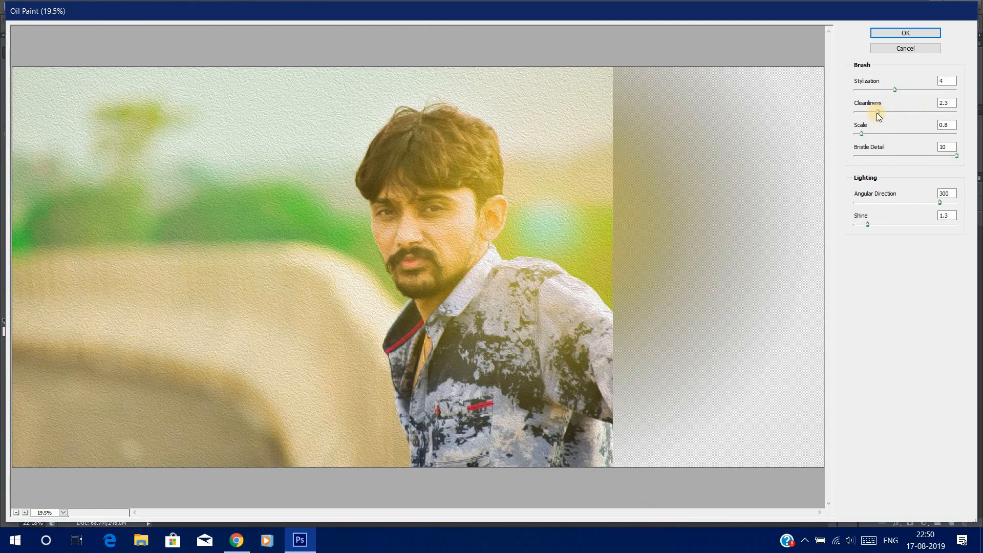
pyautogui.moveTo(854, 112); pyautogui.dragTo(886, 112)
pyautogui.moveTo(940, 202)
pyautogui.mouseDown()
pyautogui.moveTo(911, 205)
pyautogui.moveTo(922, 203)
pyautogui.mouseUp()
pyautogui.moveTo(863, 133); pyautogui.dragTo(841, 137)
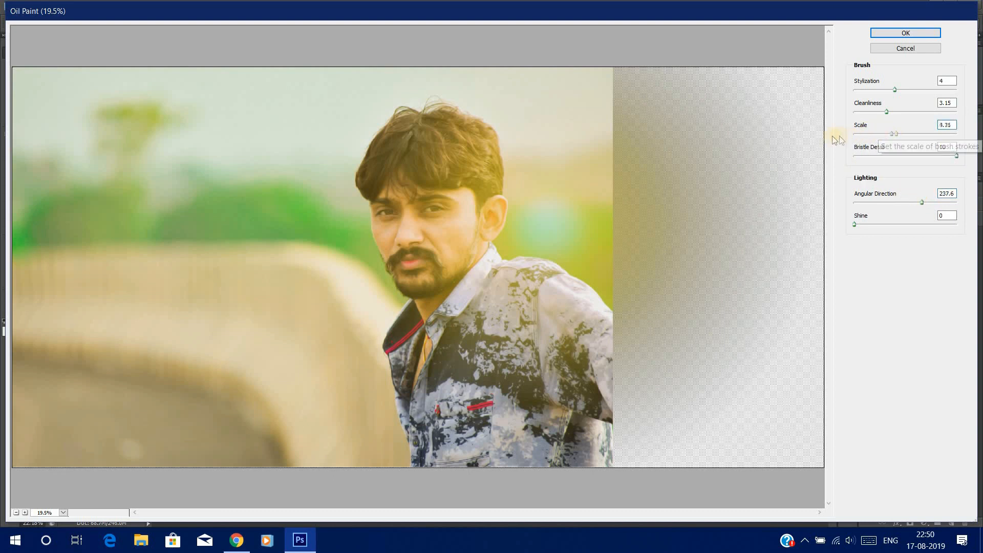
pyautogui.moveTo(870, 115); pyautogui.dragTo(853, 91)
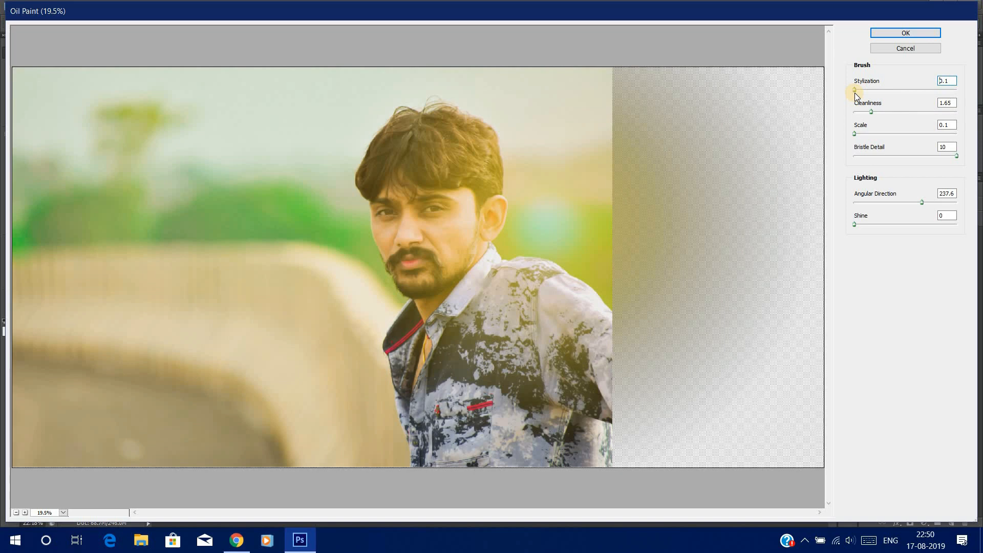
# Step: Set the Oil Paint lighting's angular direction to 360 and the brush scale to 9.55
pyautogui.moveTo(924, 201); pyautogui.dragTo(981, 202)
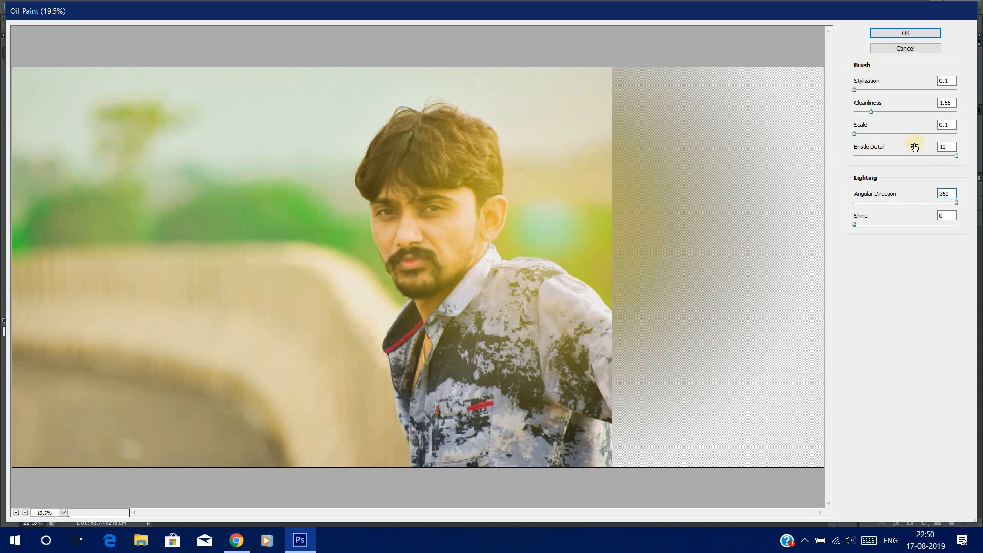
pyautogui.click(877, 133)
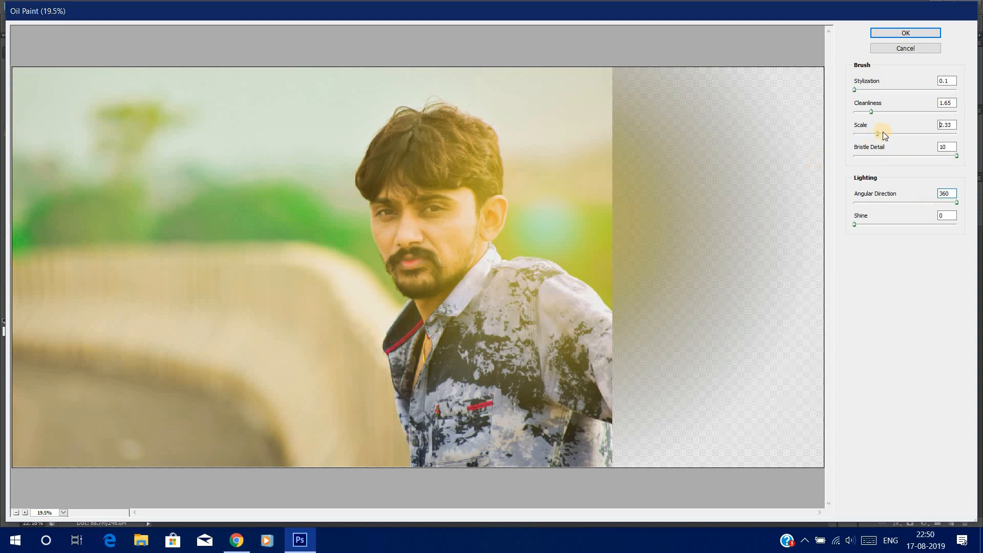
pyautogui.moveTo(887, 133); pyautogui.dragTo(947, 134)
# Step: Set the Oil Paint brush to stylization 10, cleanliness 0.75, scale 2.33 and bristle detail 5.05, and apply the filter
pyautogui.press('alt')
pyautogui.keyDown('ctrl'); pyautogui.click(413, 211); pyautogui.keyUp('ctrl')
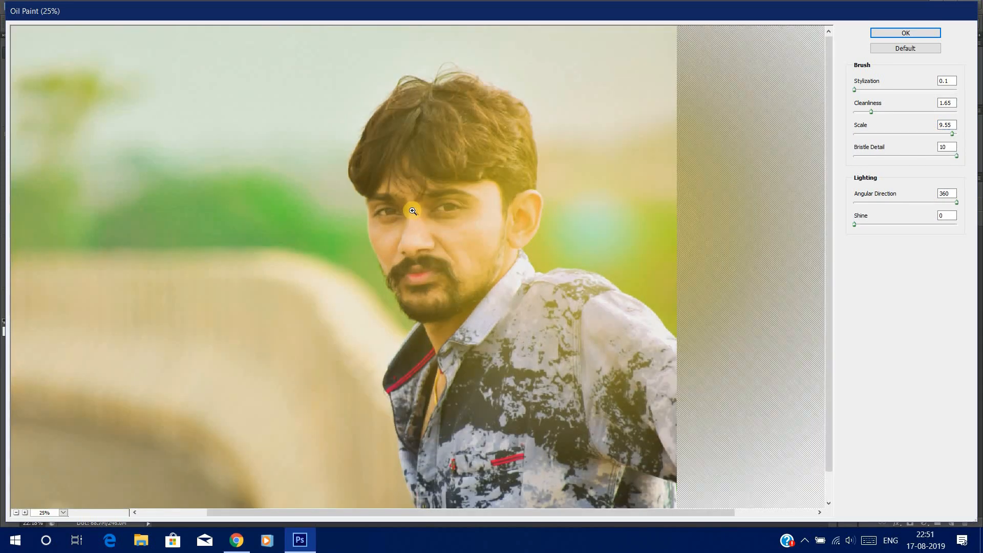
pyautogui.keyDown('ctrl'); pyautogui.click(398, 195); pyautogui.keyUp('ctrl')
pyautogui.keyDown('ctrl'); pyautogui.click(451, 275); pyautogui.keyUp('ctrl')
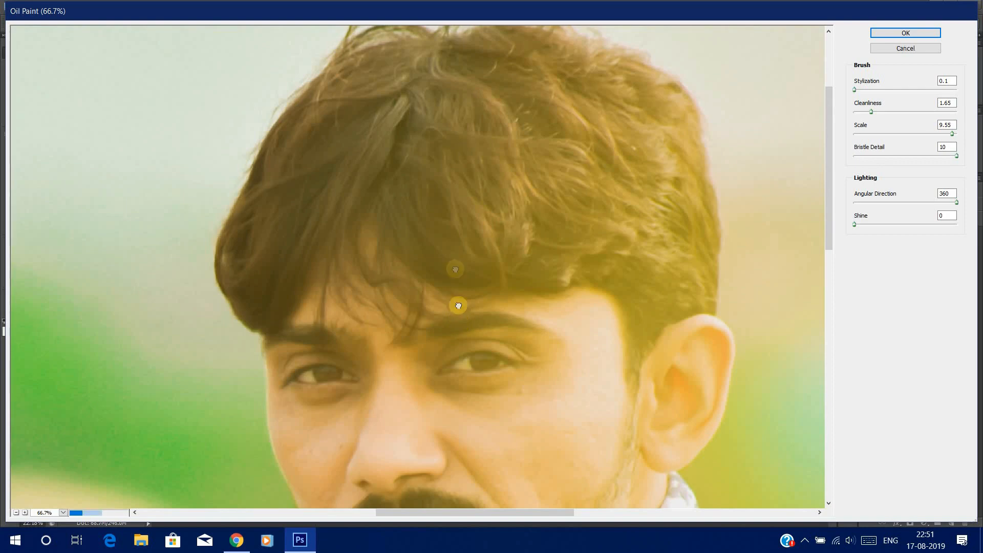
pyautogui.scroll(1, 463, 235)
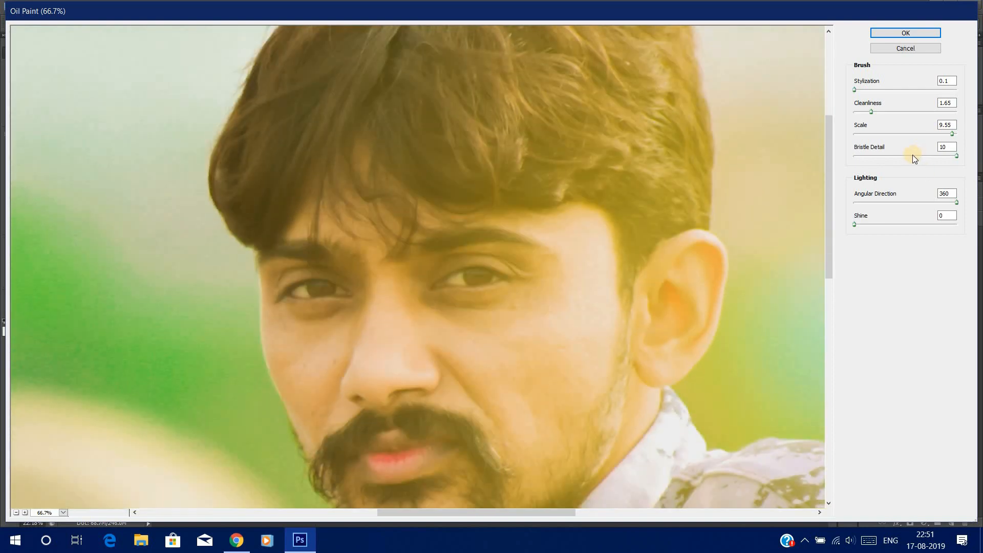
pyautogui.moveTo(856, 225)
pyautogui.mouseDown()
pyautogui.moveTo(867, 224)
pyautogui.moveTo(848, 231)
pyautogui.mouseUp()
pyautogui.moveTo(956, 157); pyautogui.dragTo(852, 157)
pyautogui.moveTo(854, 90); pyautogui.dragTo(978, 90)
pyautogui.moveTo(893, 112); pyautogui.dragTo(862, 113)
pyautogui.moveTo(868, 134); pyautogui.dragTo(907, 155)
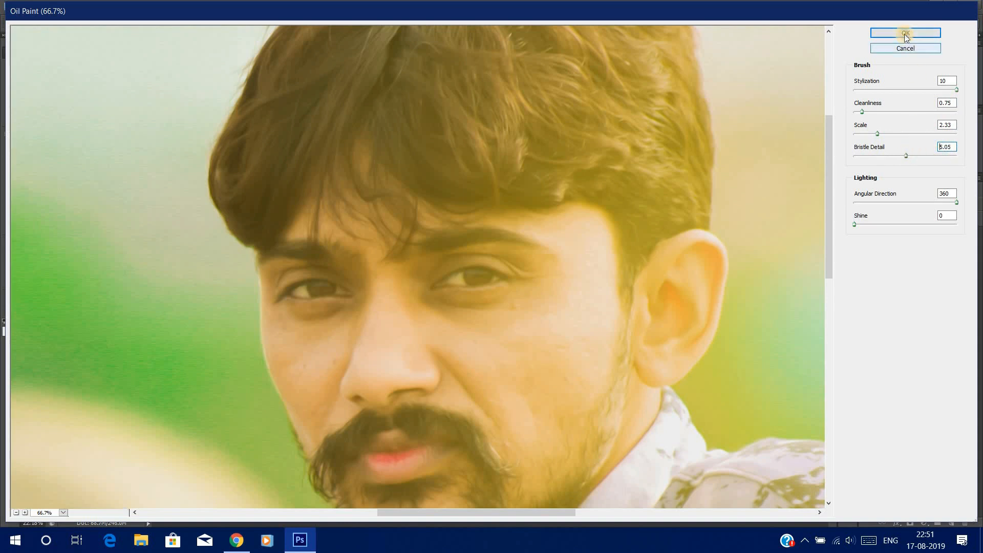
pyautogui.press('Return')
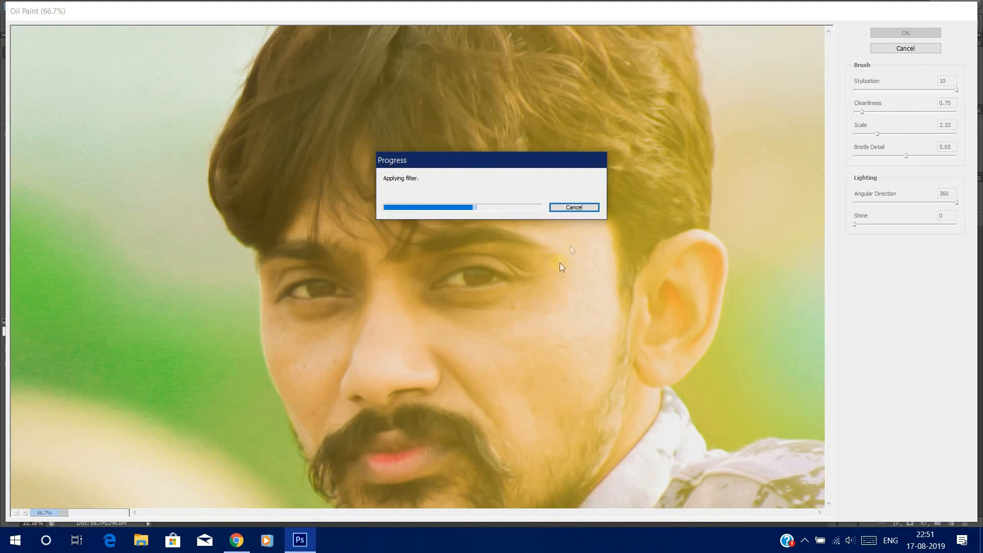
pyautogui.scroll(5, 551, 226)
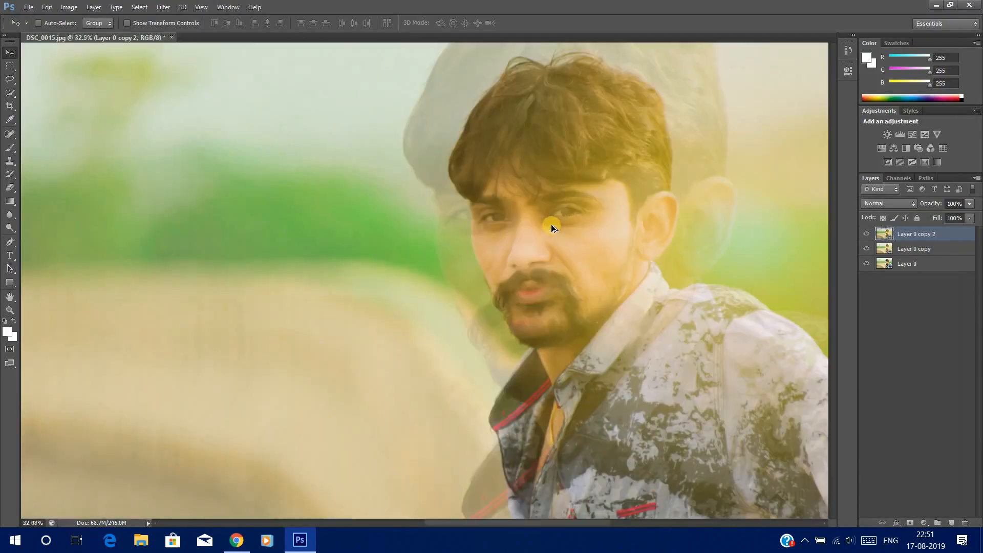
pyautogui.scroll(-5, 551, 225)
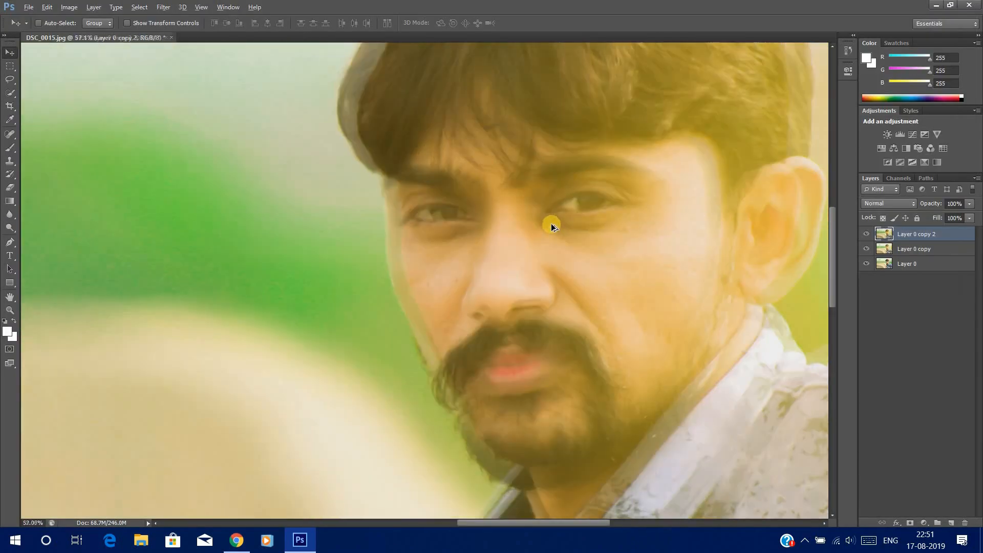